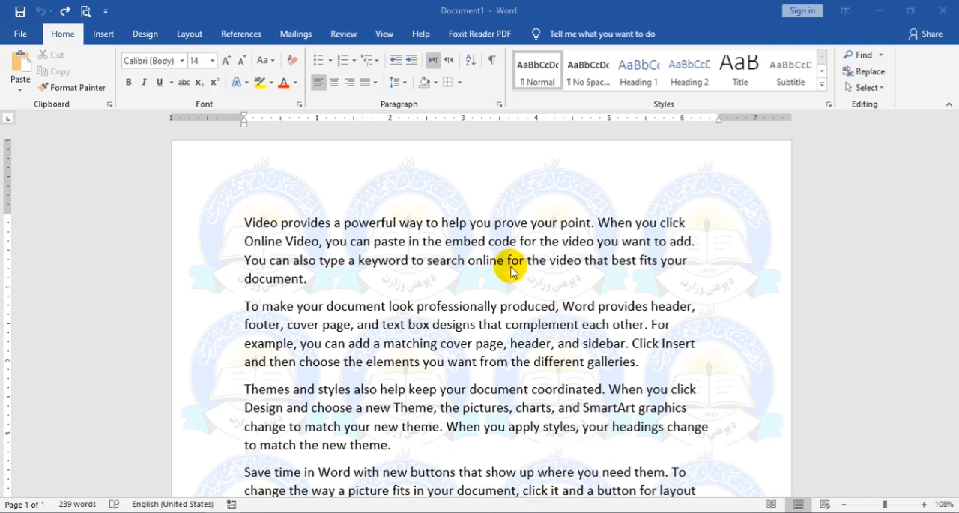
Step: Close the current document with the tiled logo watermark and create a new blank document
scroll(513, 272, "down", 5)
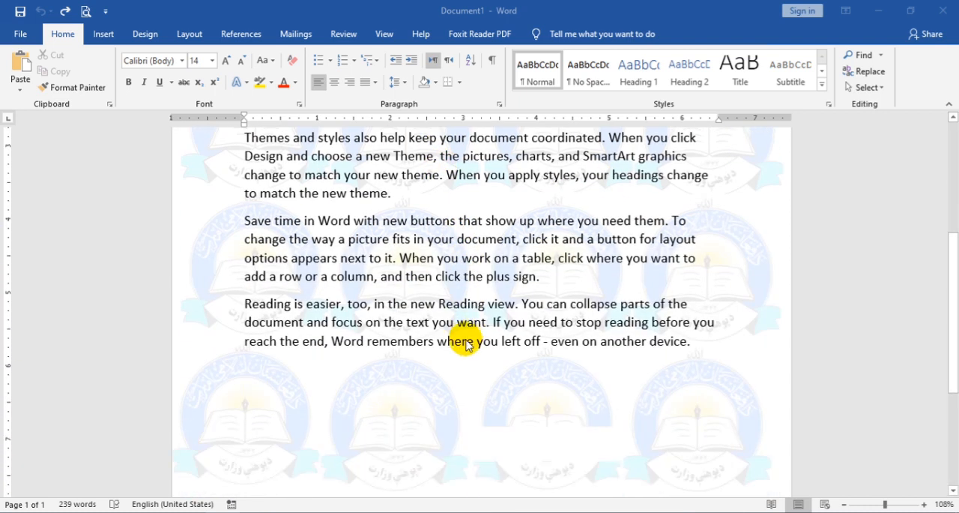
scroll(465, 344, "down", 5)
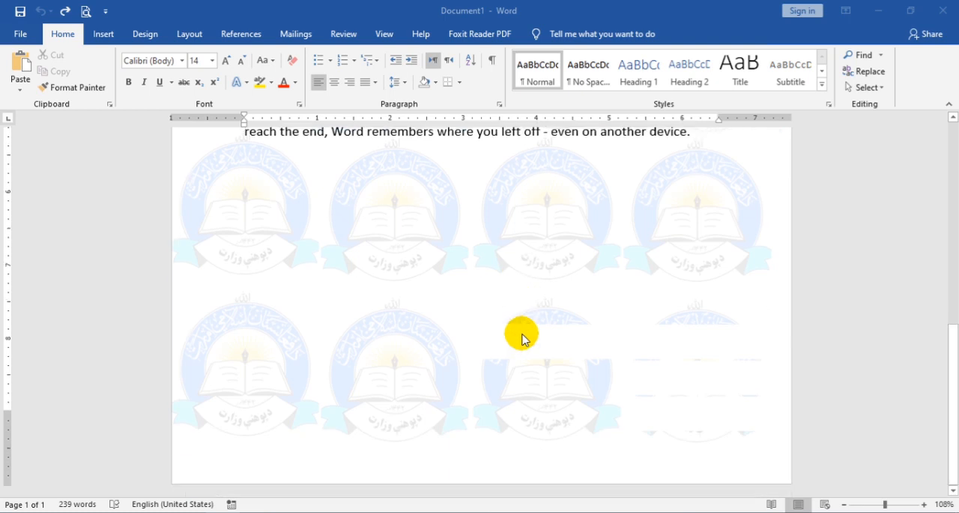
scroll(522, 338, "up", 4)
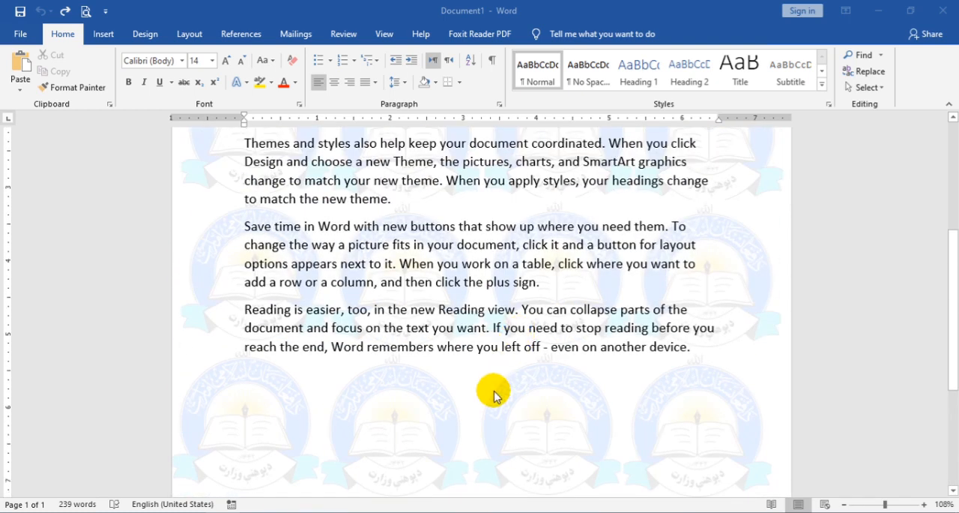
scroll(496, 395, "up", 2)
scroll(495, 395, "up", 2)
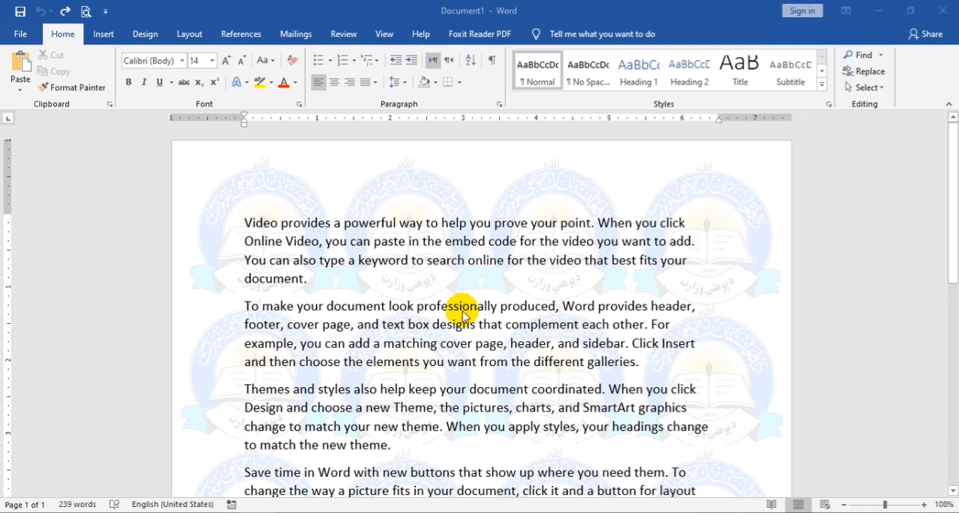
key("alt+F4")
left_click(477, 290)
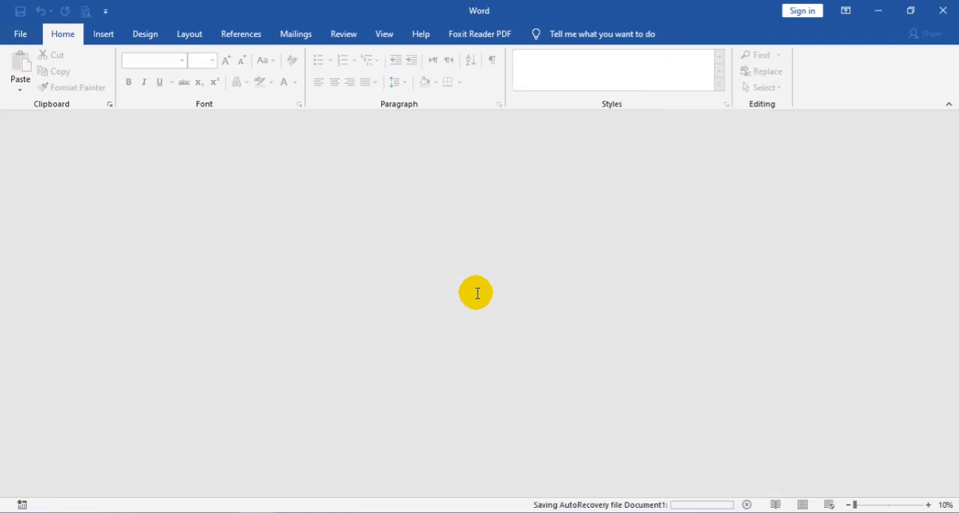
double_click(475, 290)
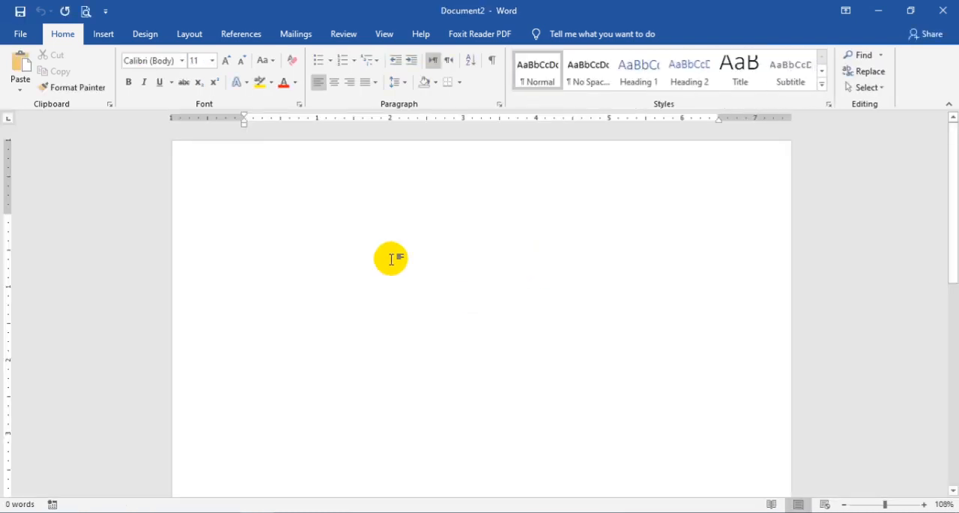
Step: Open the custom watermark settings and choose a picture watermark
scroll(368, 240, "down", 10)
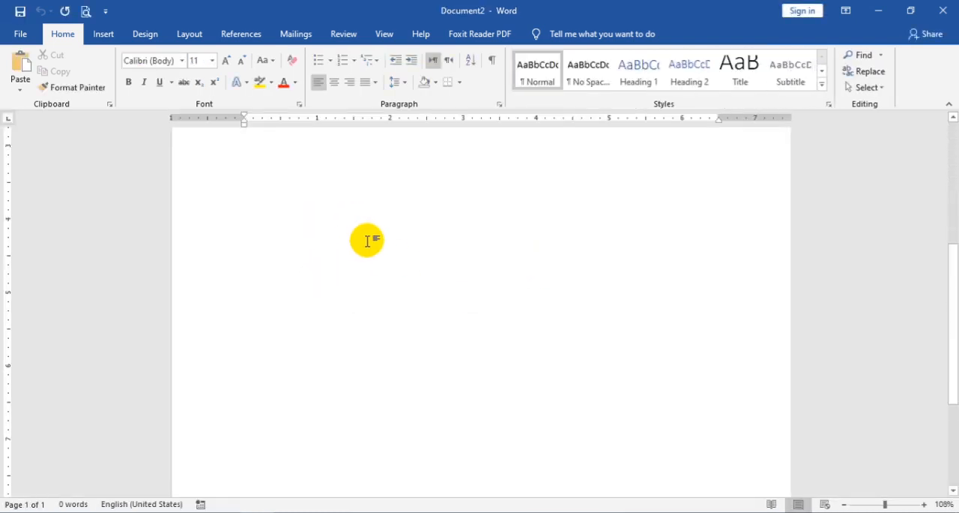
scroll(368, 241, "up", 10)
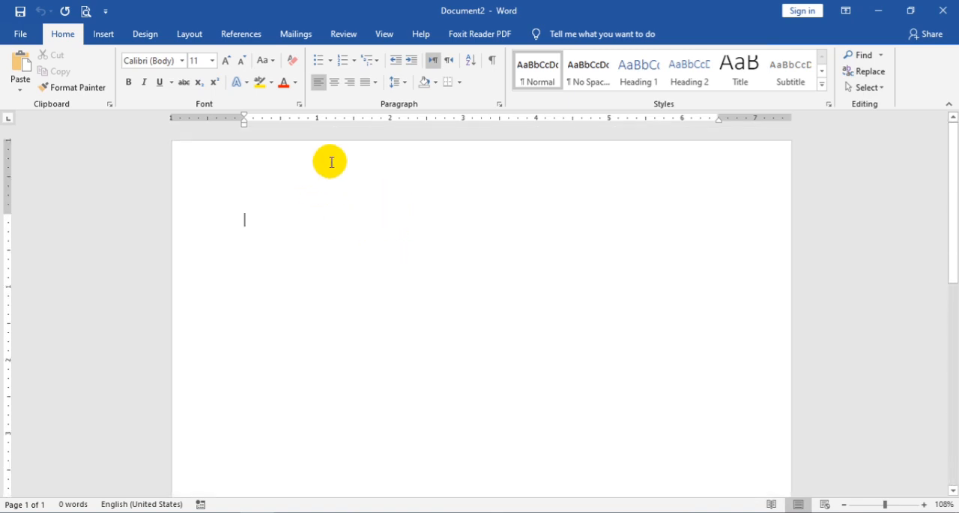
left_click(155, 34)
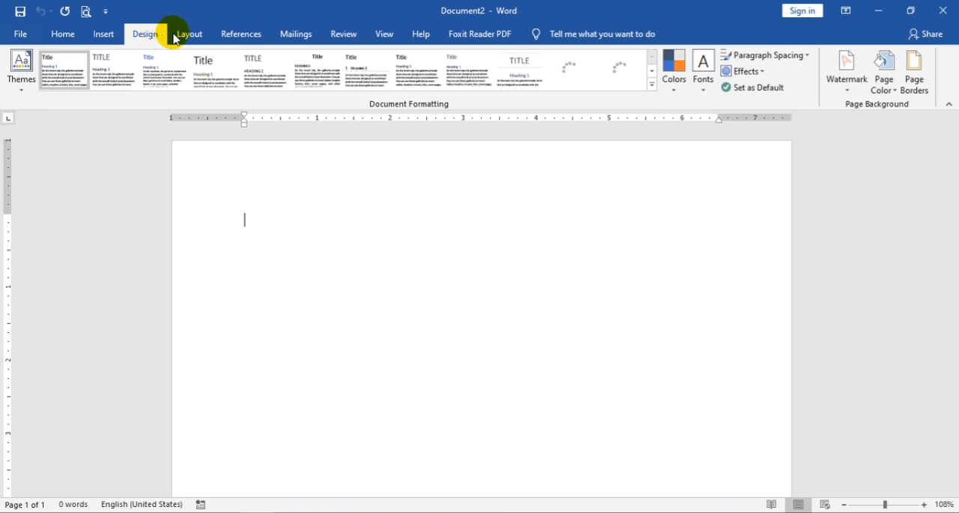
left_click(845, 91)
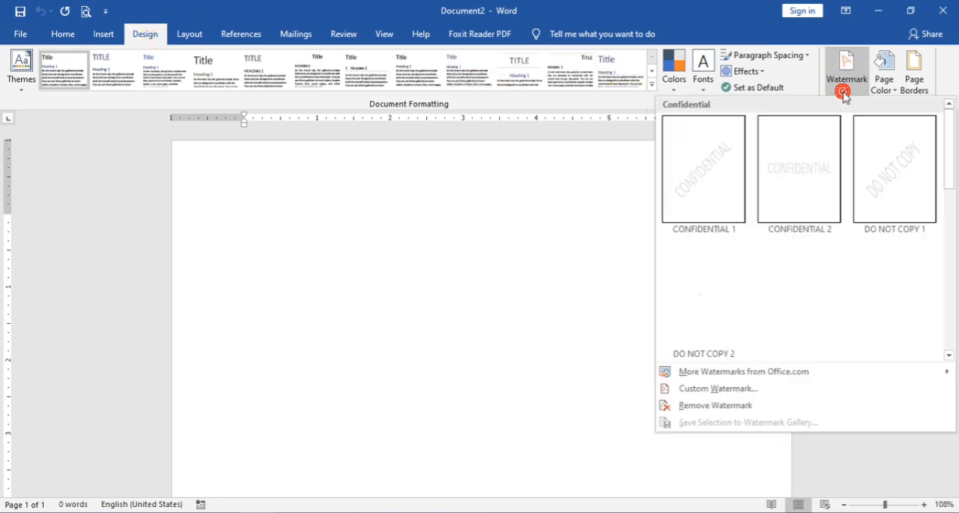
left_click(690, 393)
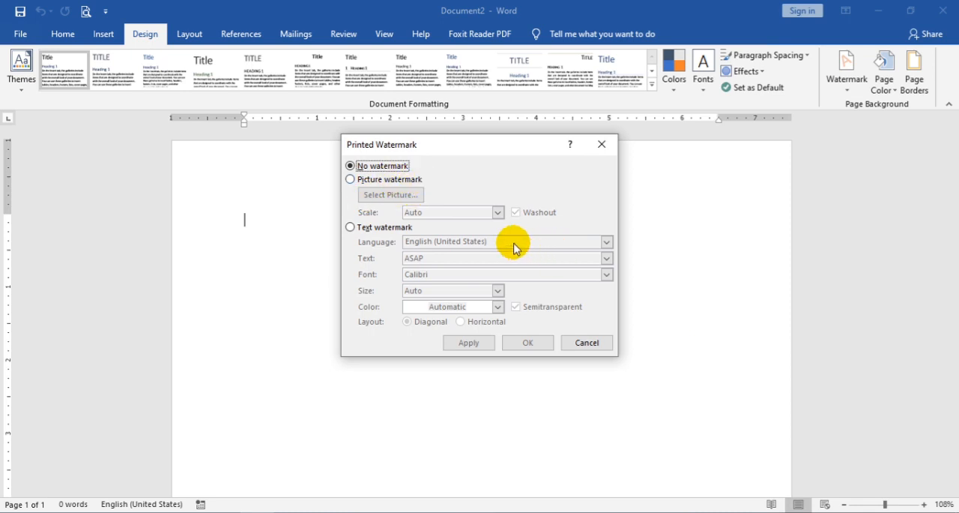
left_click(403, 181)
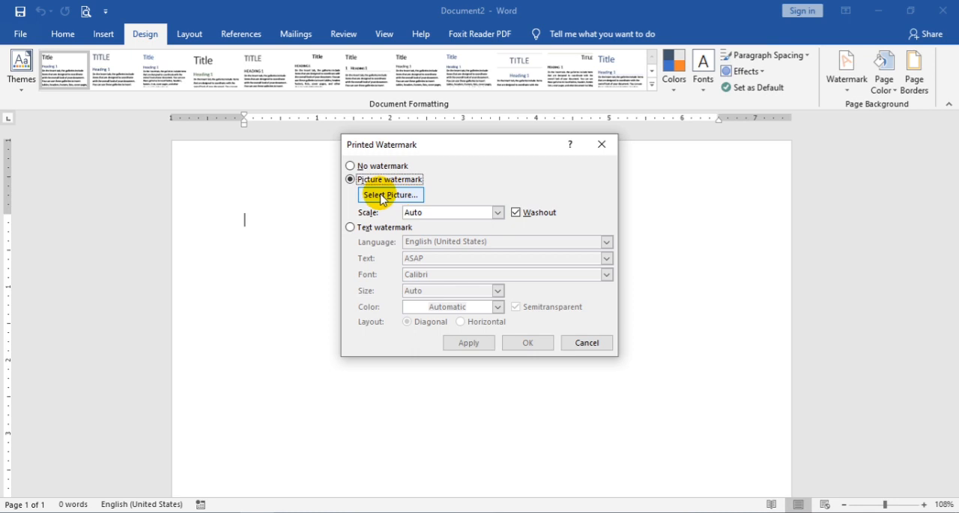
Step: Pick FB_IMG_1652029480637.jpg from the Logos folder as the watermark picture, working offline, and apply it
left_click(393, 196)
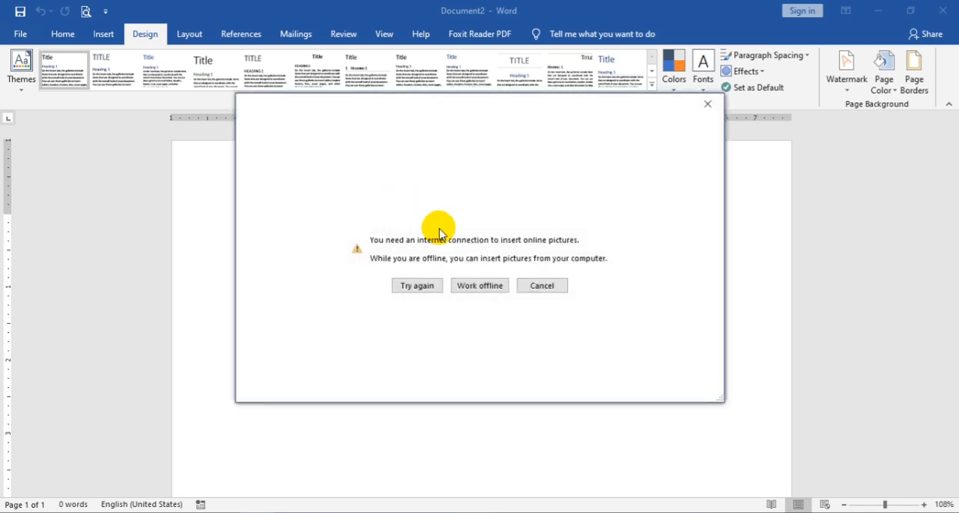
left_click(494, 287)
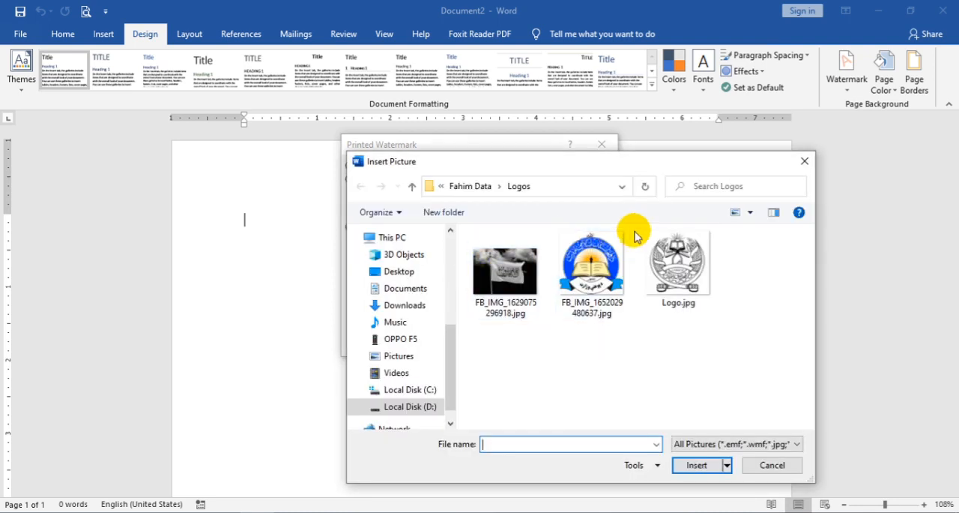
left_click(604, 274)
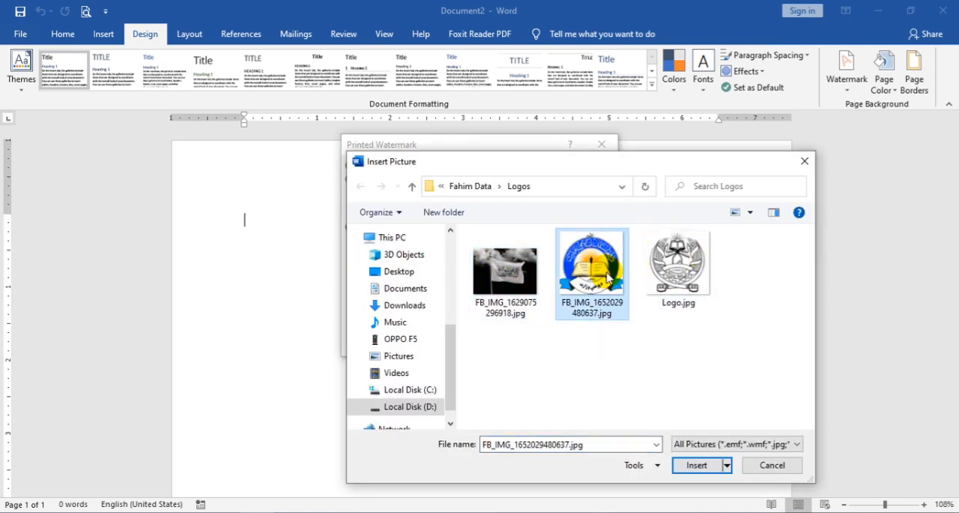
left_click(697, 465)
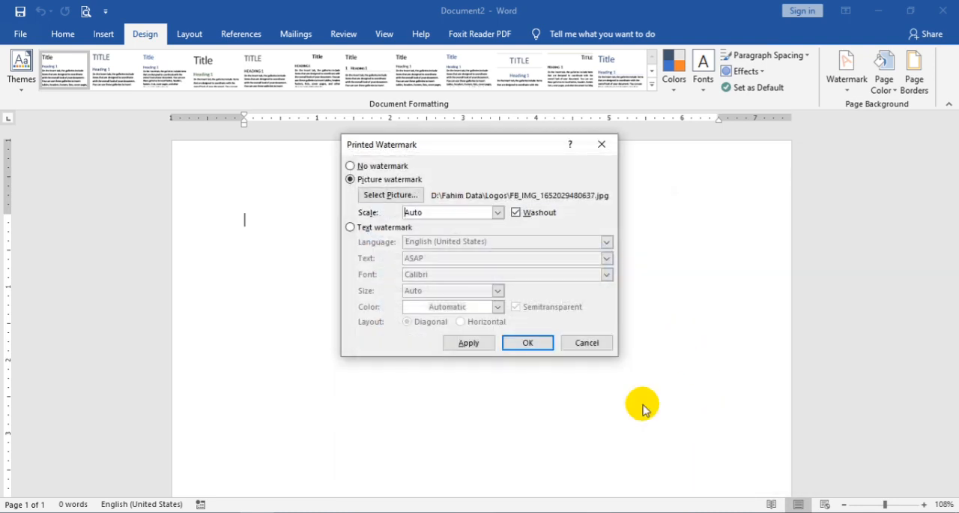
left_click(473, 343)
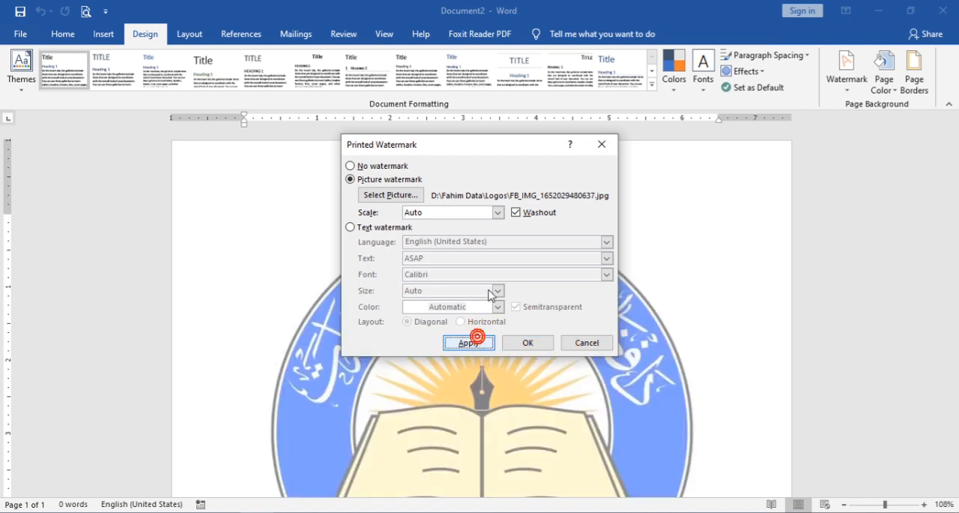
Step: Turn off Washout for the picture watermark and apply the change
left_click_drag(491, 148, 431, 121)
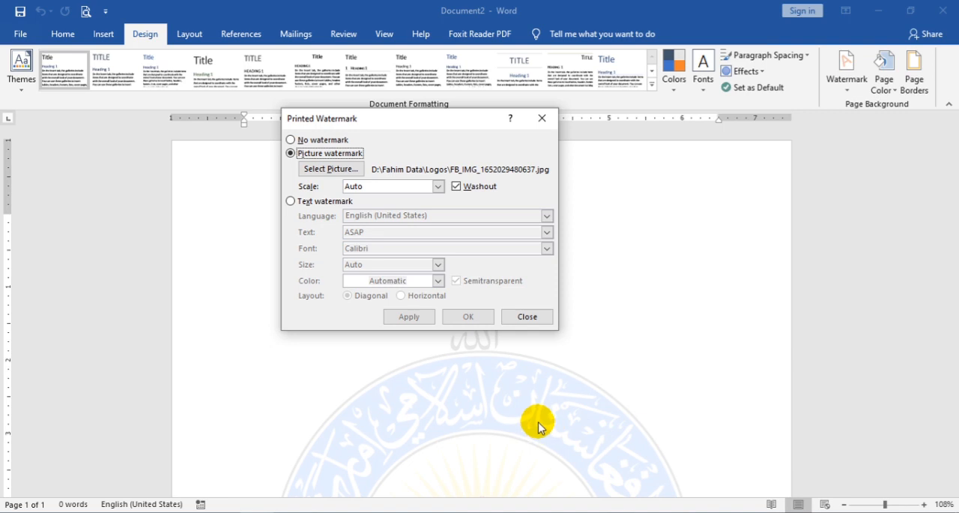
left_click(459, 187)
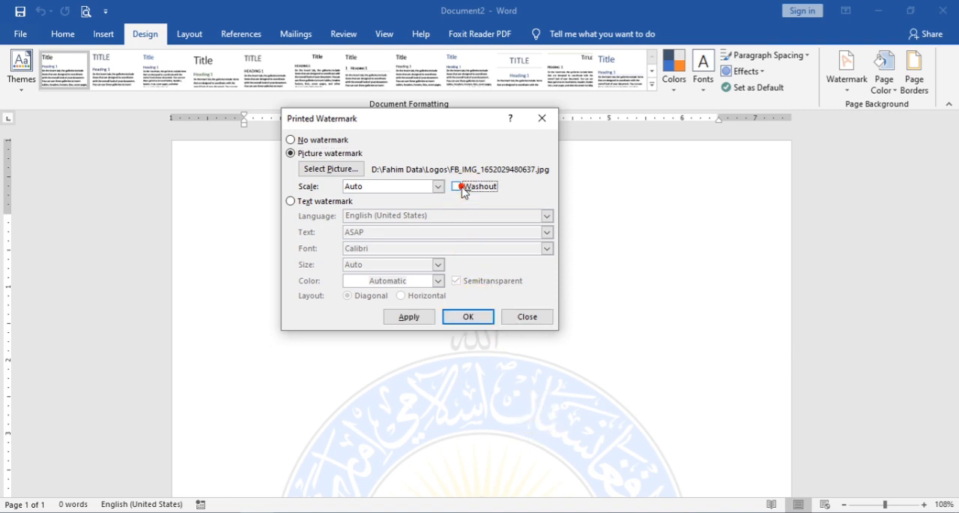
left_click(419, 316)
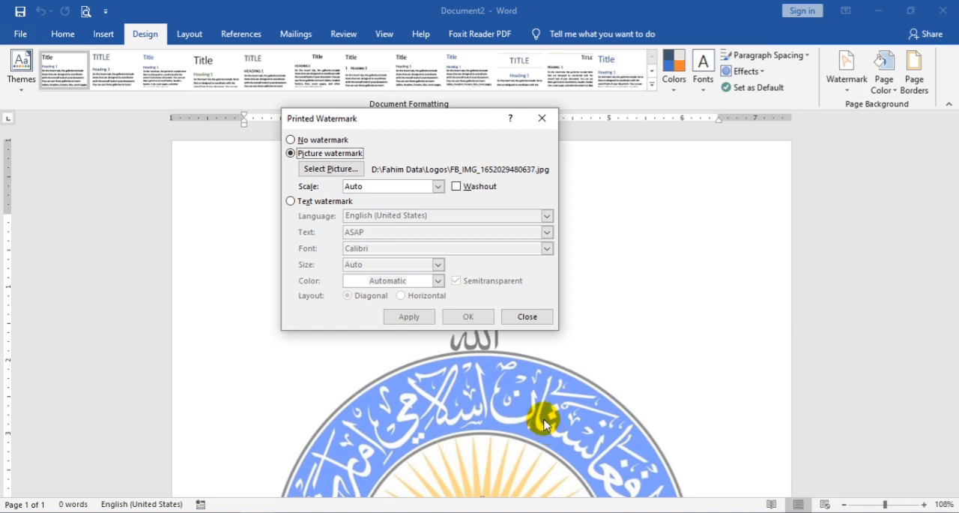
Step: Turn Washout back on, apply it, and close the watermark dialog
left_click(479, 186)
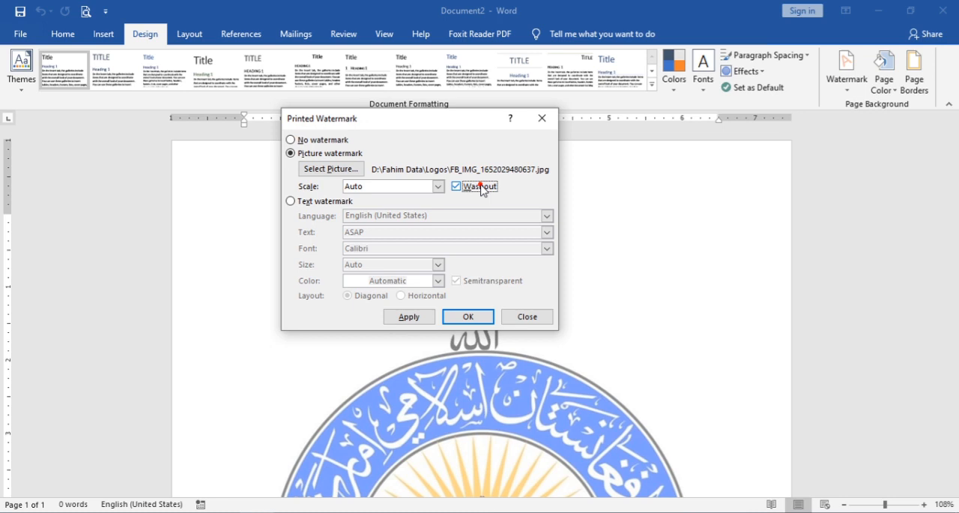
left_click(408, 316)
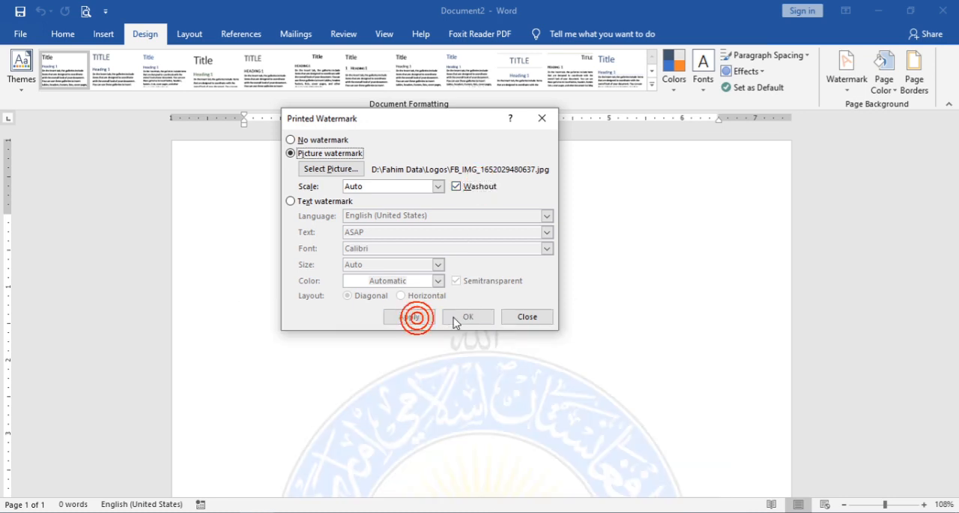
left_click(527, 316)
Step: Open the page header for editing so the watermark picture can be reached
scroll(638, 234, "down", 5)
scroll(638, 236, "down", 5)
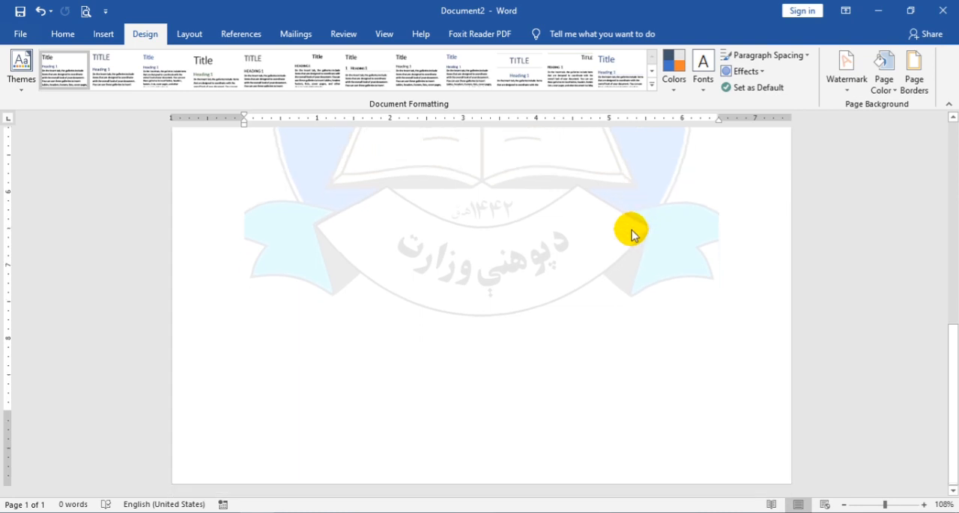
scroll(629, 232, "up", 10)
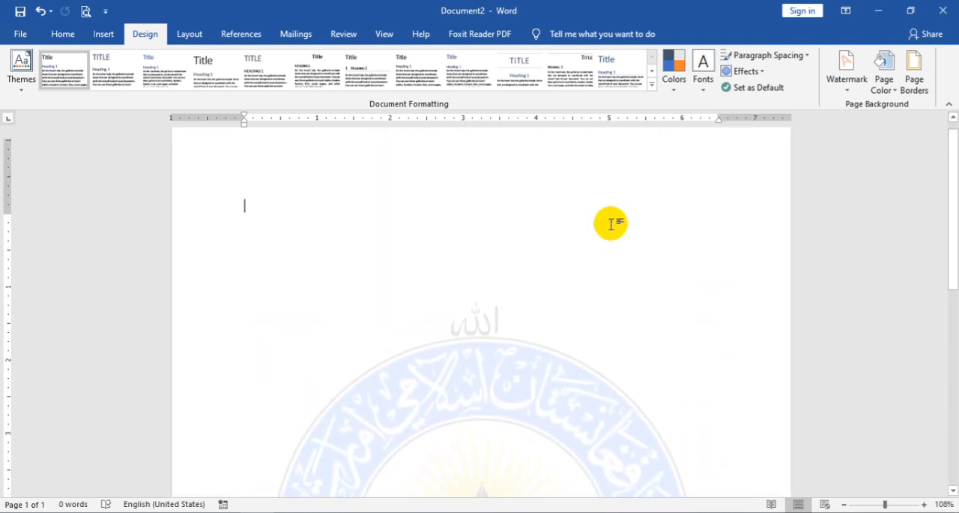
scroll(612, 221, "down", 4)
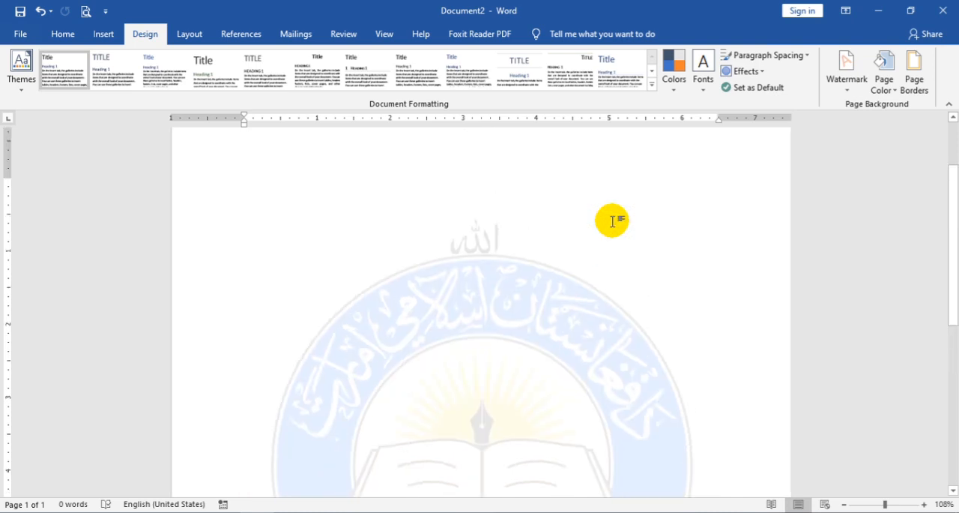
scroll(612, 222, "up", 3)
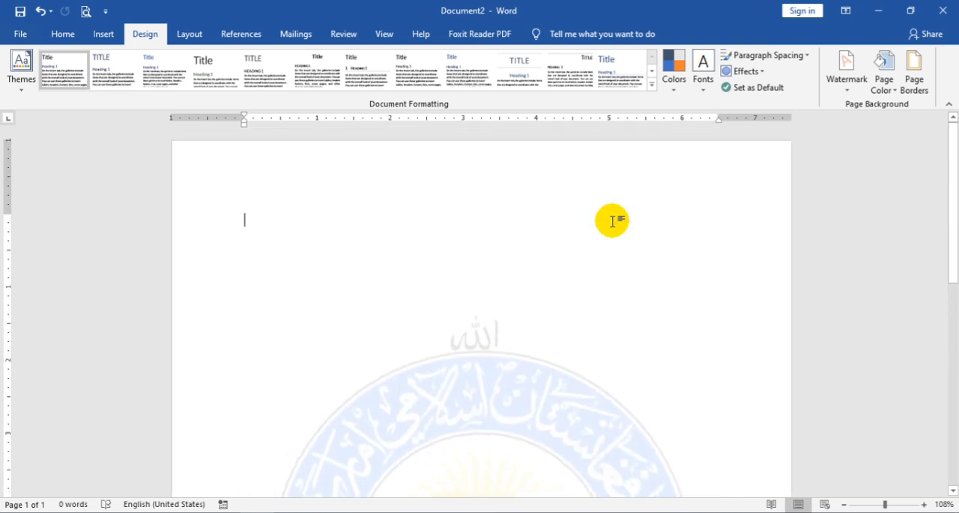
double_click(473, 160)
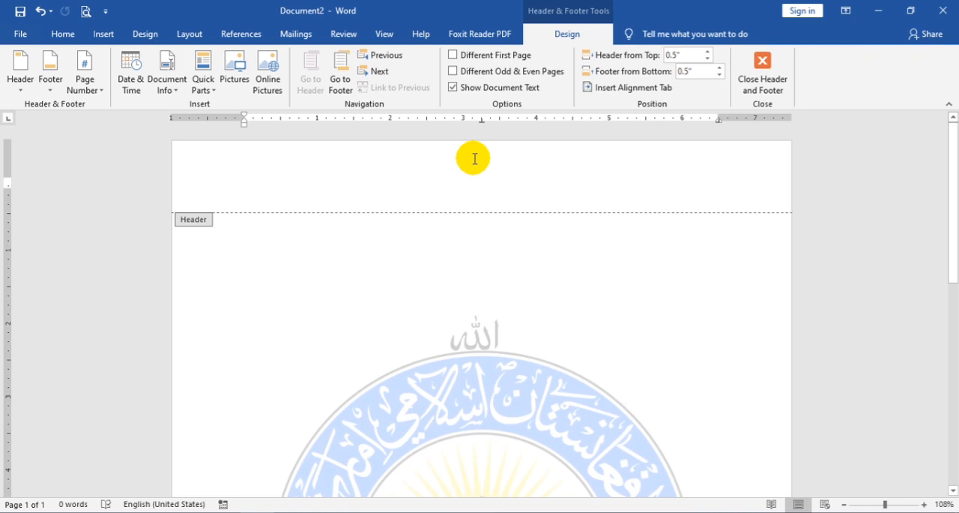
Step: Select the watermark logo and shrink it from its corner handles to roughly half its size
scroll(520, 277, "down", 3)
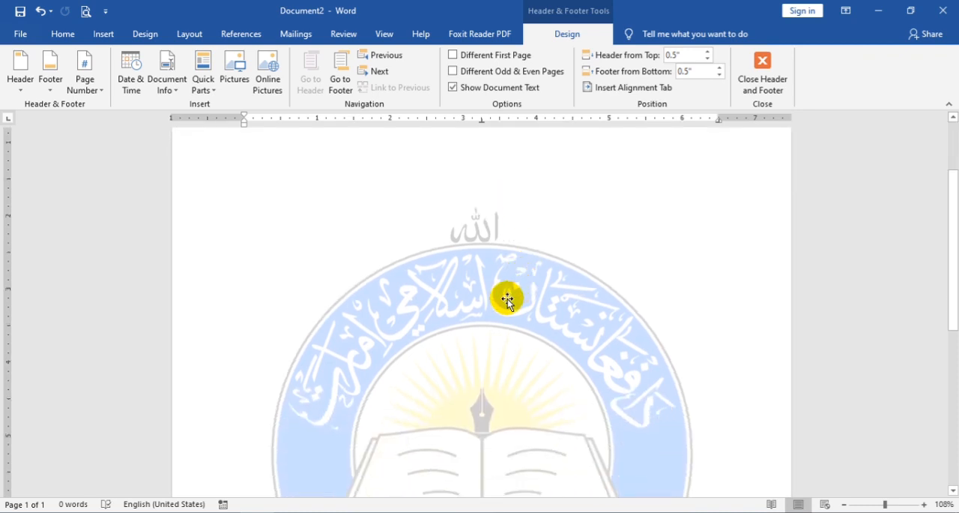
left_click(507, 299)
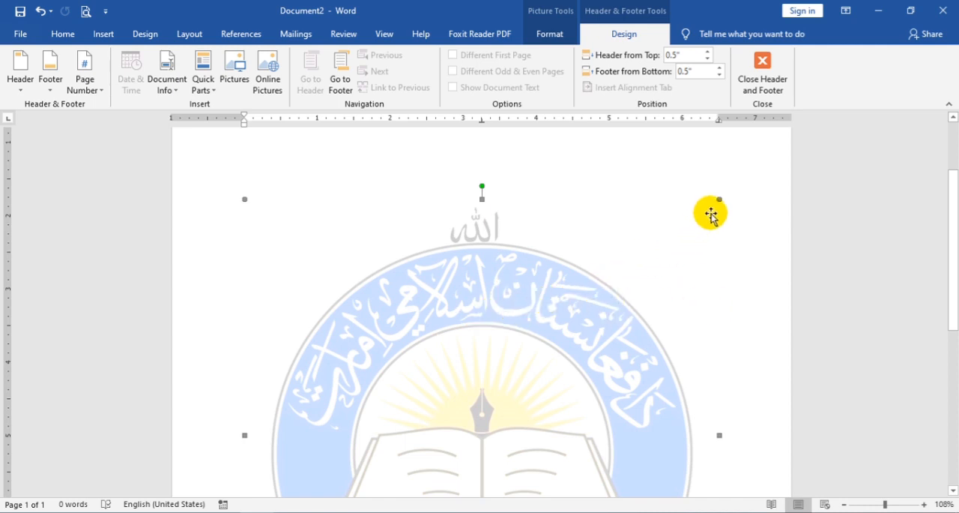
left_click_drag(717, 202, 477, 379)
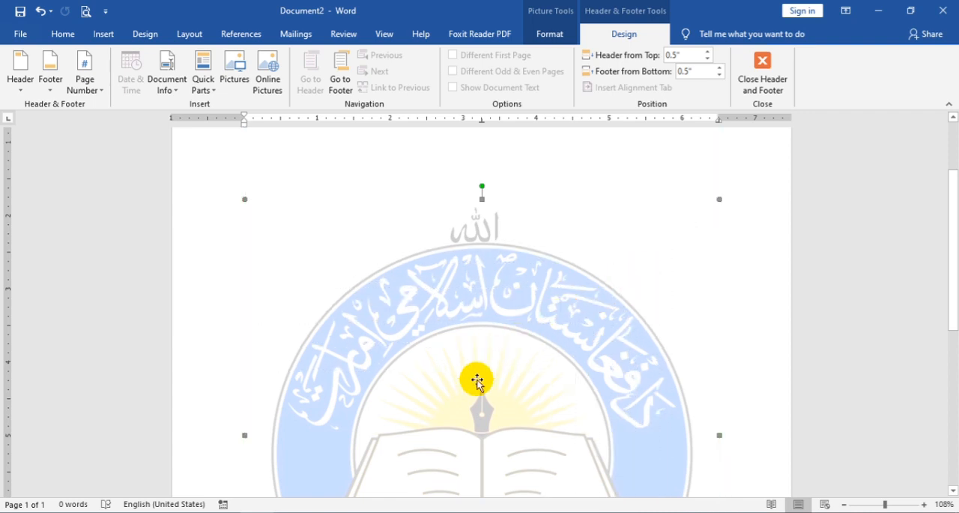
scroll(557, 293, "down", 3)
left_click_drag(634, 405, 590, 340)
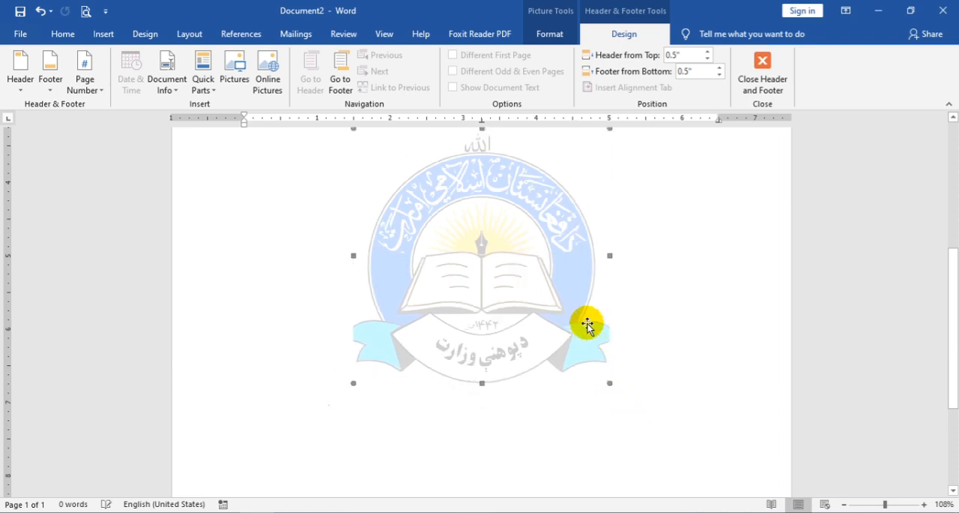
left_click_drag(611, 383, 548, 323)
left_click_drag(581, 353, 552, 323)
left_click_drag(483, 339, 484, 318)
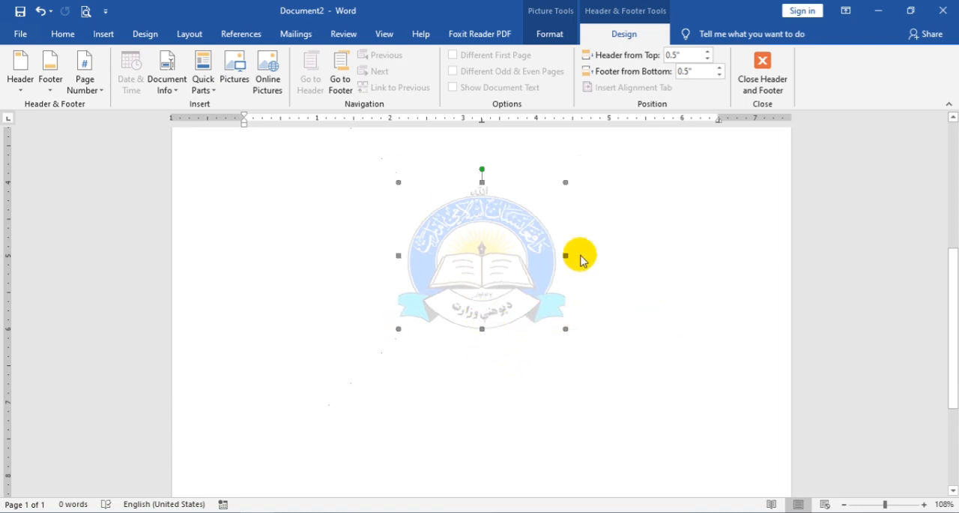
Step: Move the shrunken logo to the page's top-left corner so it overlaps the header line
scroll(525, 289, "up", 3)
left_click_drag(478, 360, 319, 232)
scroll(319, 255, "up", 5)
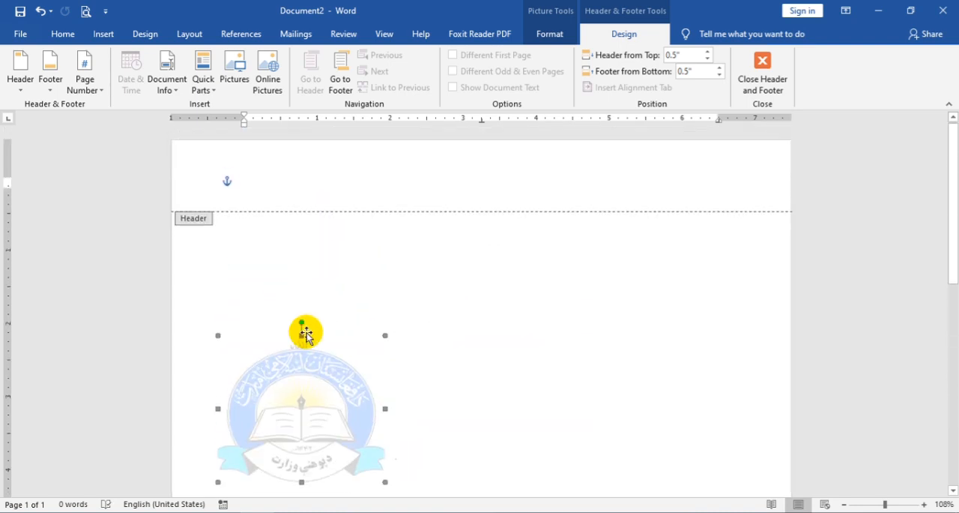
left_click_drag(278, 338, 282, 219)
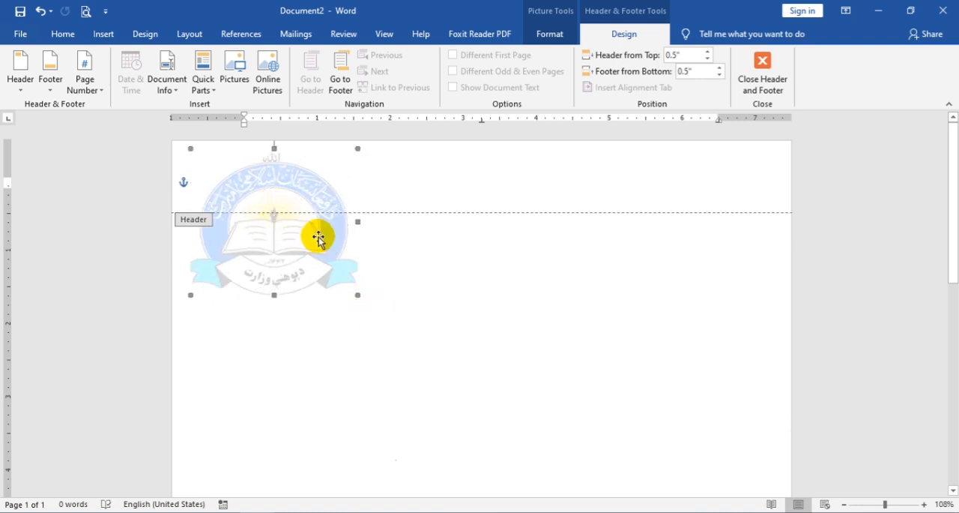
right_click(318, 237)
left_click(370, 264)
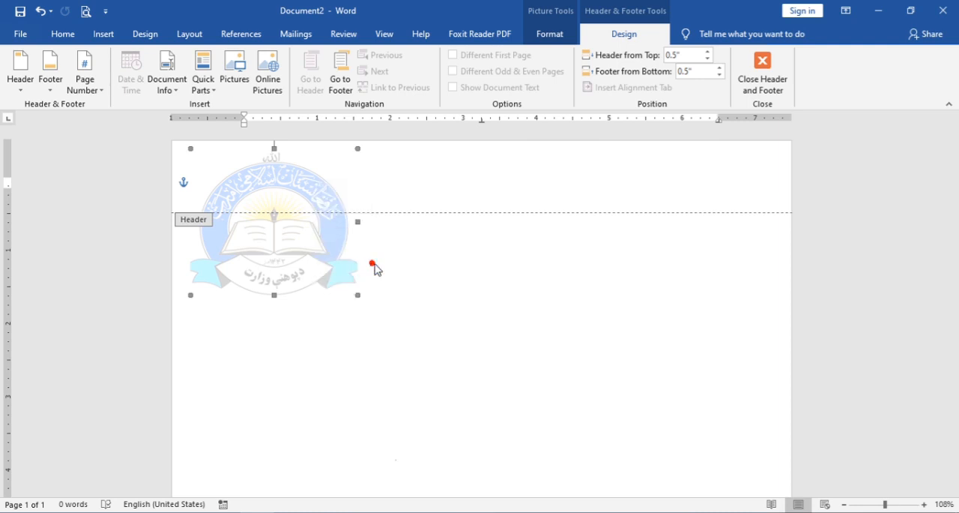
Step: Paste a copy of the watermark logo and move it to the page's top-right corner
right_click(413, 241)
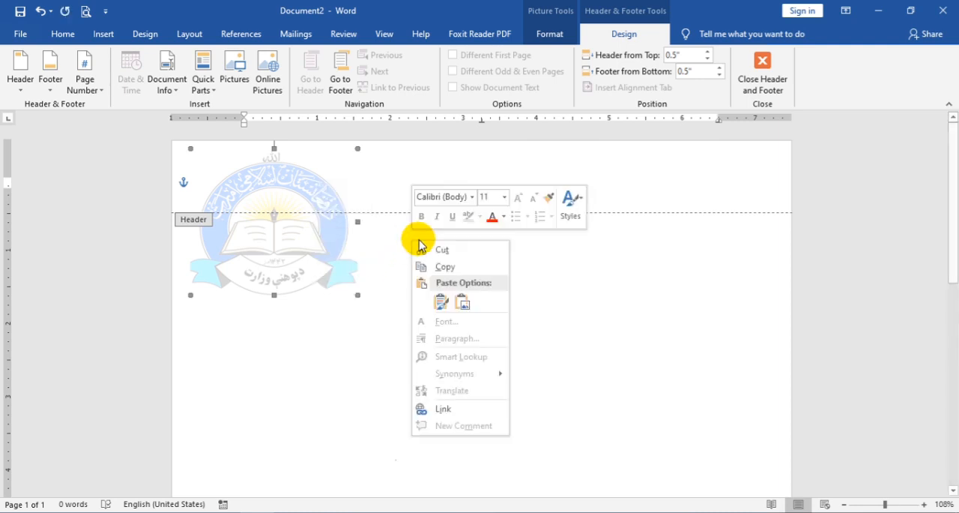
left_click(440, 303)
left_click_drag(312, 257, 697, 240)
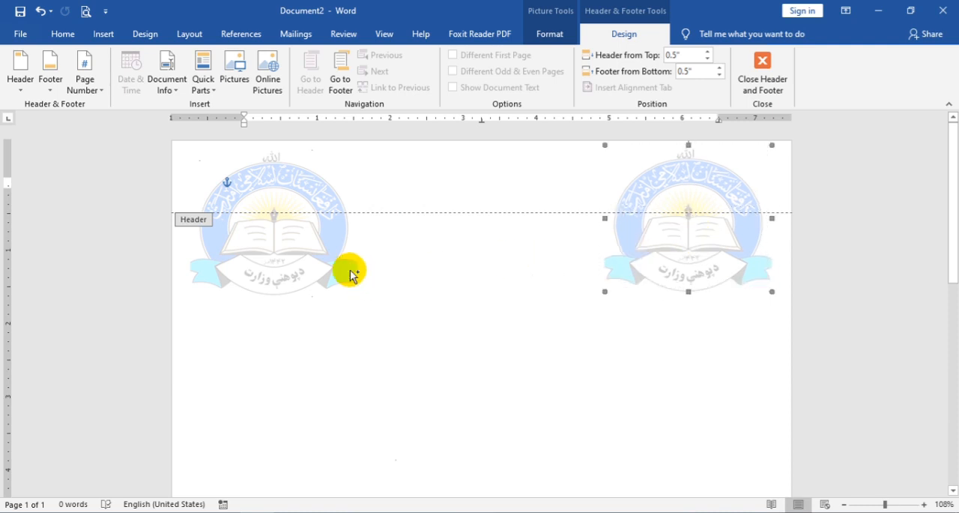
Step: Paste another copy of the logo and place it in the middle of the top row
key("ctrl+v")
left_click_drag(717, 262, 499, 252)
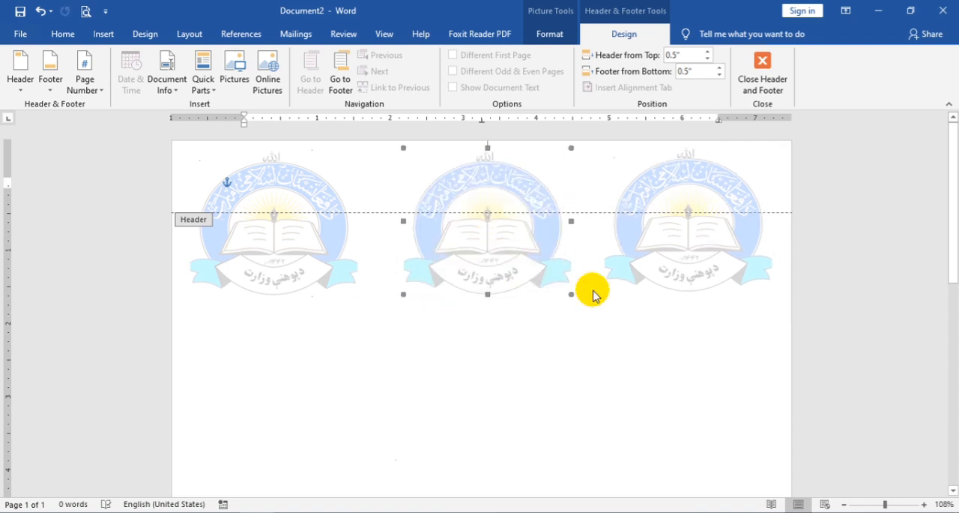
Step: Select all three logos in the top row and group them into one object
left_click(691, 262, "shift")
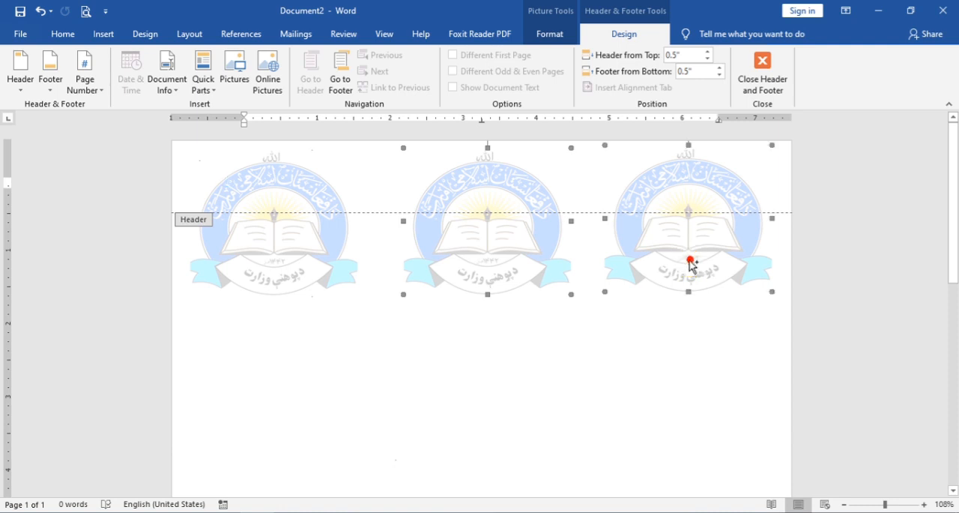
left_click(304, 249, "shift")
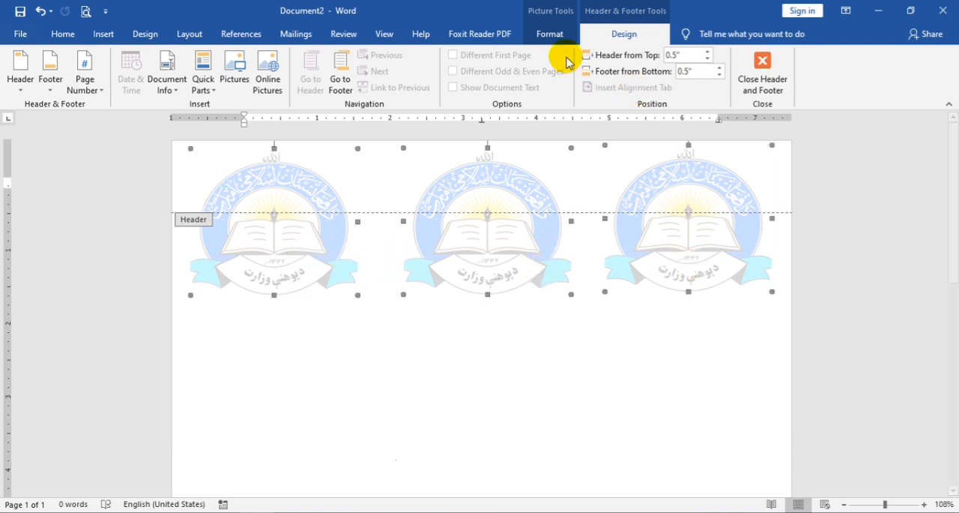
left_click(546, 34)
left_click(595, 71)
left_click(591, 85)
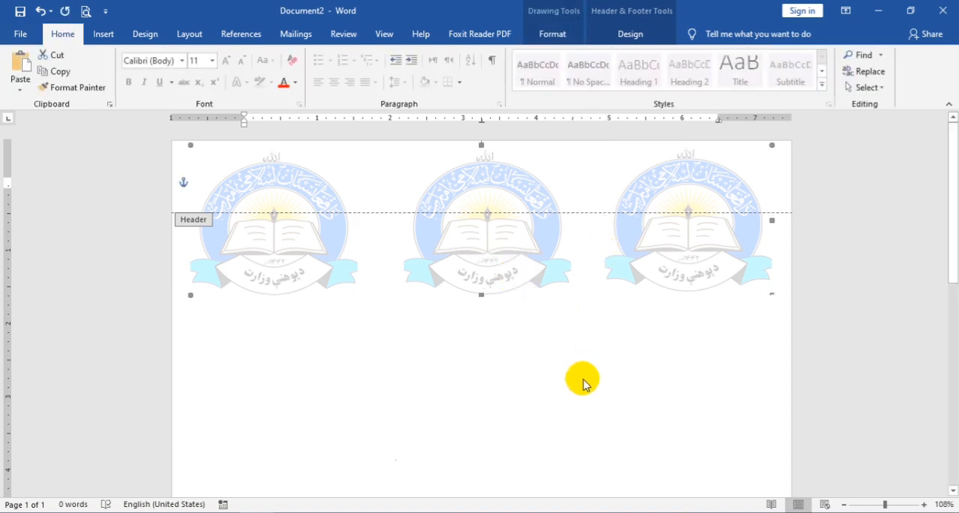
Step: Paste copies of the grouped logo row and stack them below the first row
left_click(666, 281)
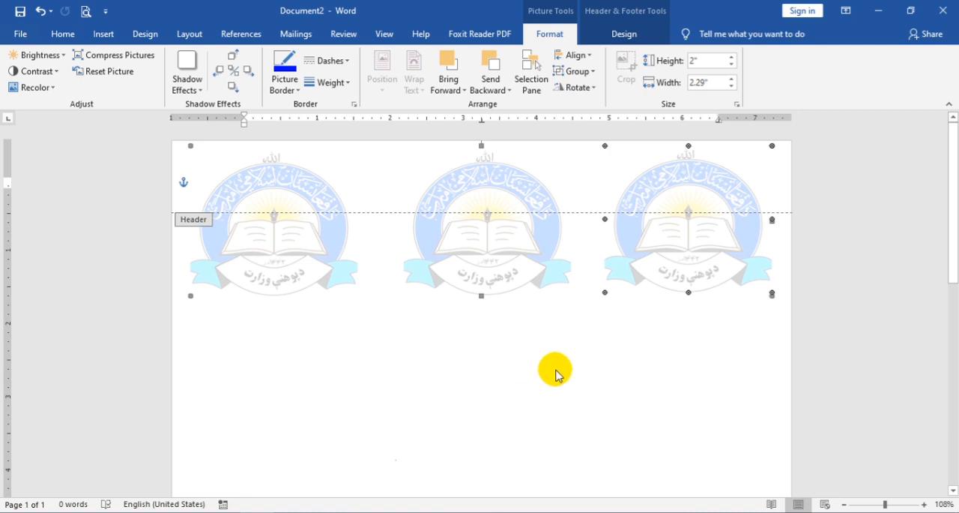
key("ctrl+v")
left_click_drag(590, 293, 507, 390)
scroll(529, 346, "down", 4)
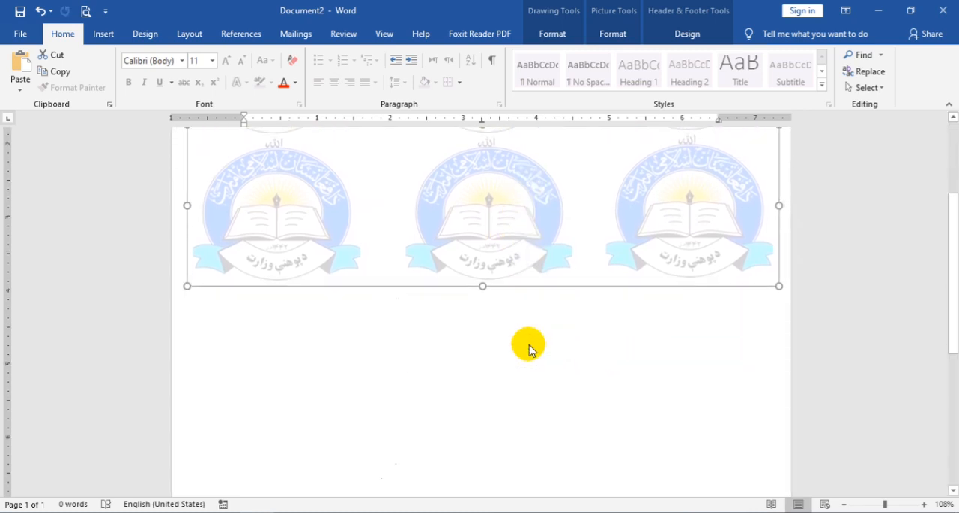
key("ctrl+v")
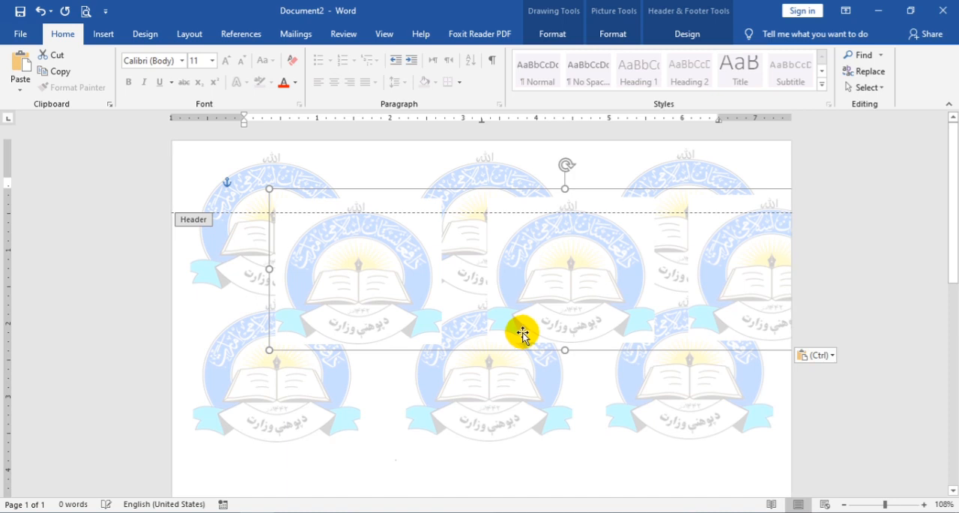
left_click_drag(509, 362, 493, 310)
left_click_drag(458, 418, 450, 446)
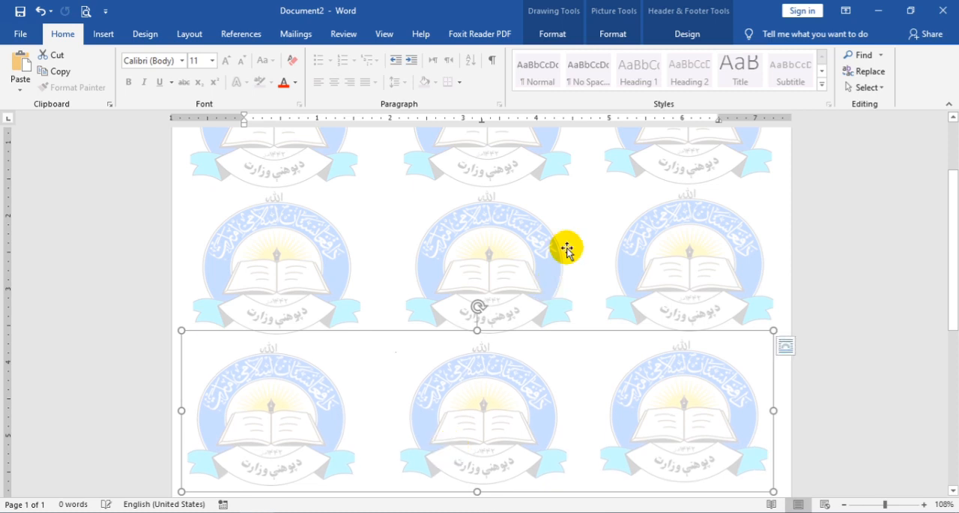
scroll(565, 248, "down", 5)
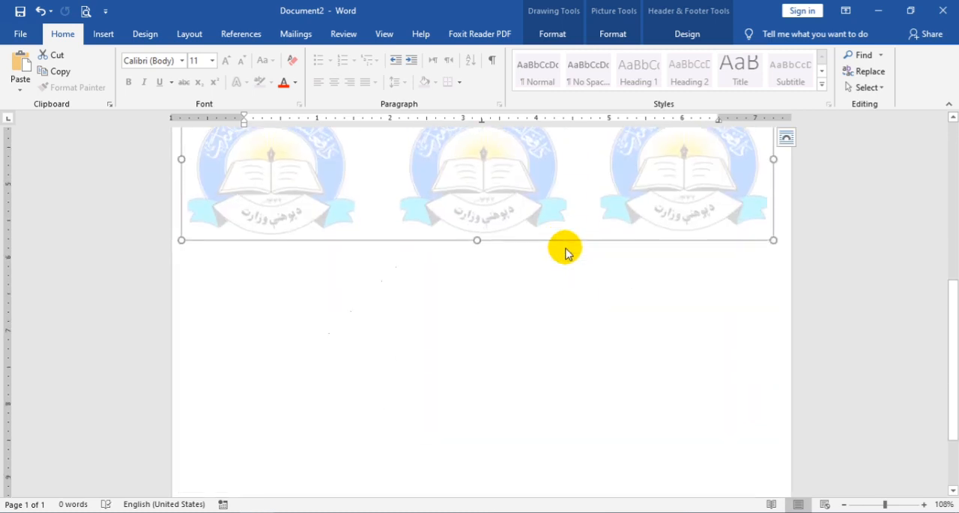
scroll(565, 250, "up", 2)
Step: Paste further logo rows and arrange them down the page until it is filled to the footer
key("ctrl+v")
left_click_drag(556, 278, 497, 431)
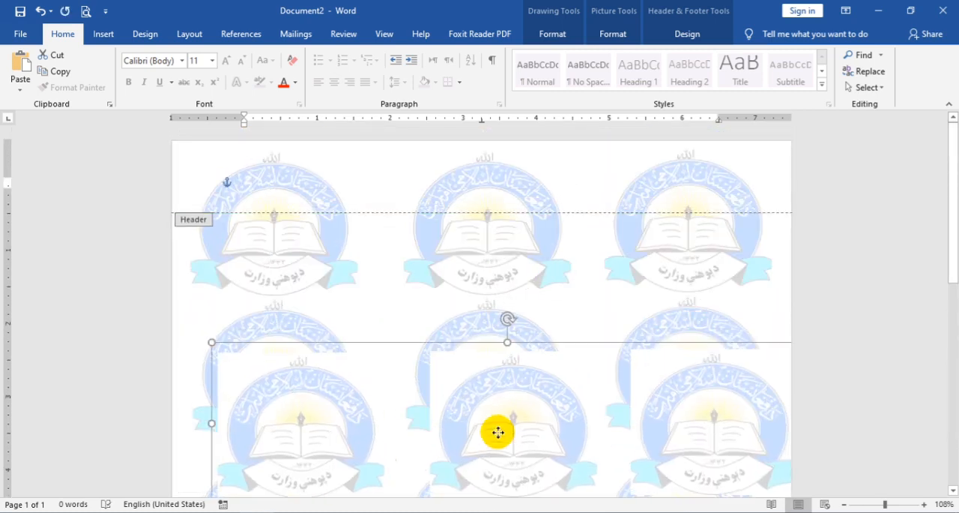
scroll(489, 319, "down", 10)
scroll(493, 247, "up", 2)
scroll(492, 250, "up", 1)
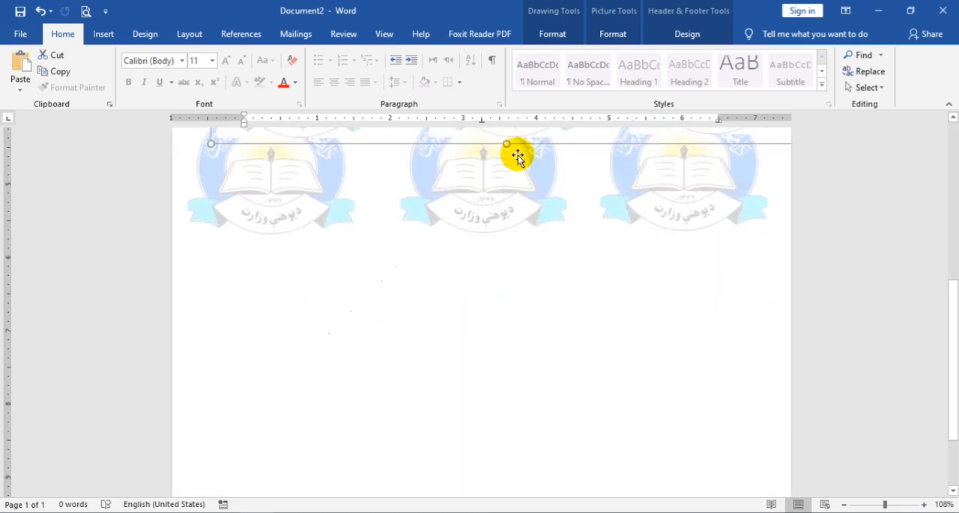
left_click_drag(525, 135, 505, 391)
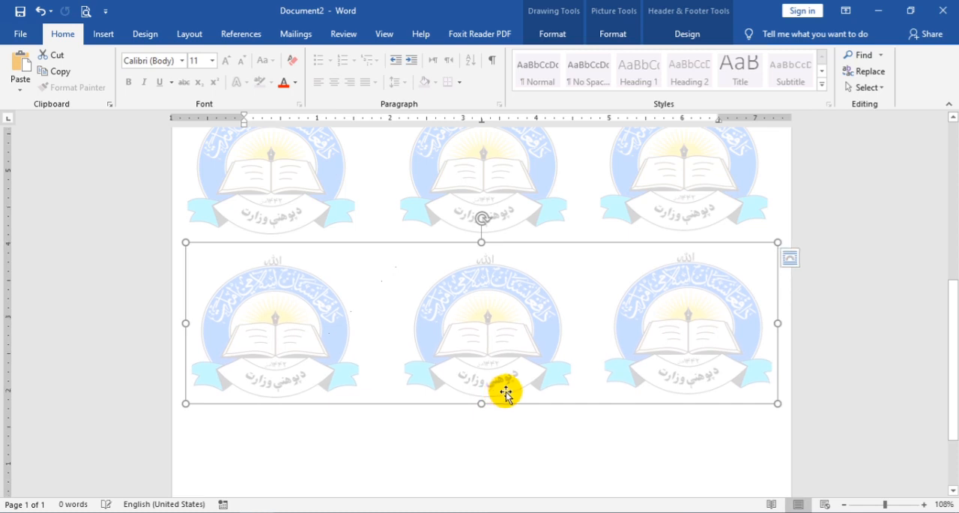
scroll(507, 388, "up", 3)
key("ctrl+v")
left_click_drag(533, 288, 480, 385)
scroll(480, 374, "down", 7)
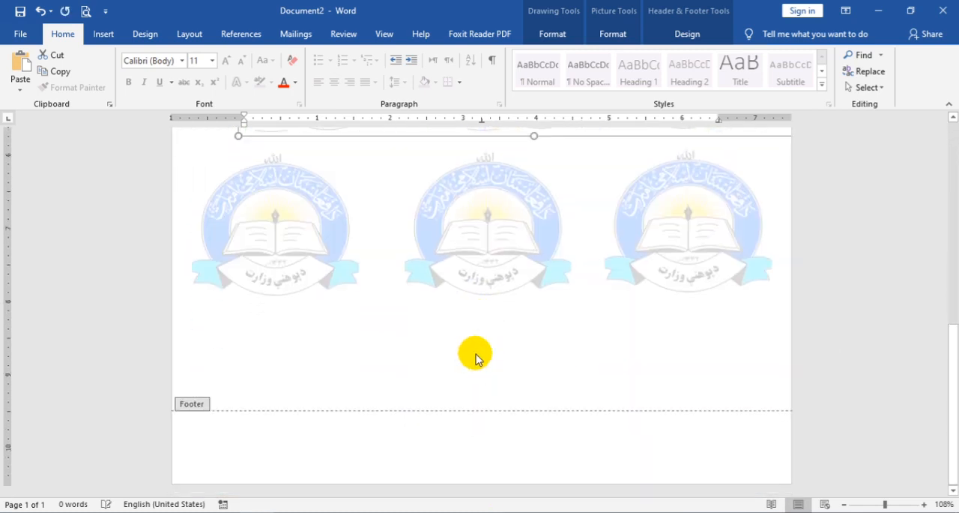
scroll(476, 360, "up", 1)
left_click_drag(473, 152, 411, 414)
scroll(419, 398, "down", 1)
left_click_drag(479, 390, 473, 380)
scroll(552, 337, "up", 5)
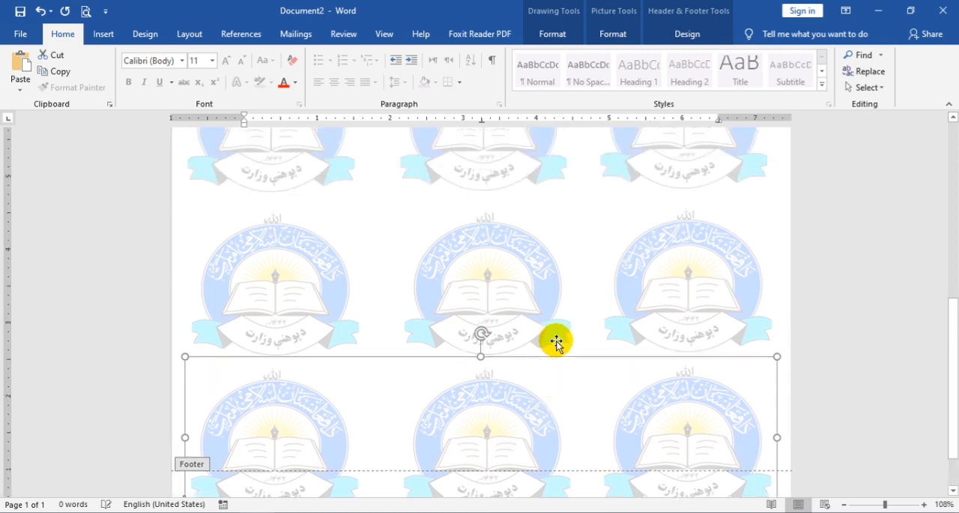
scroll(552, 334, "up", 5)
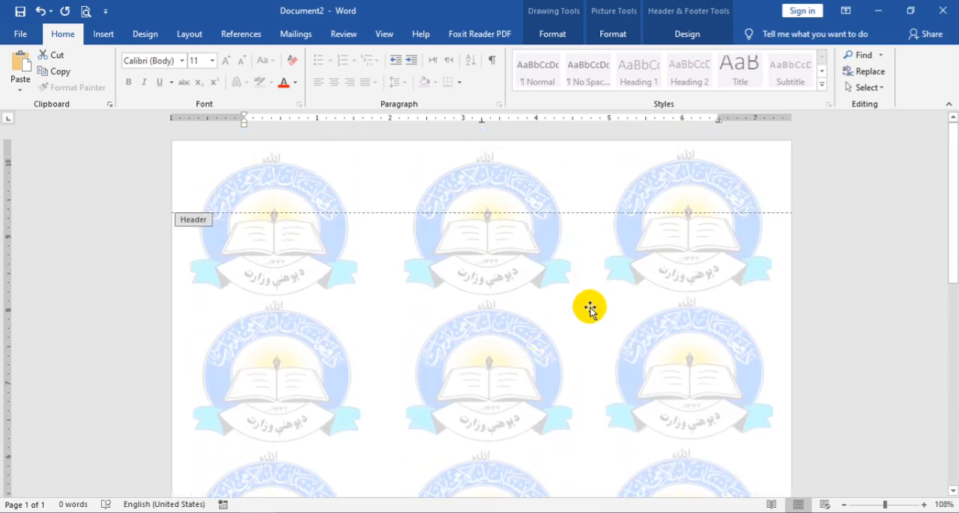
Step: Close header and footer editing to return to the document body
left_click(677, 34)
left_click(763, 67)
scroll(681, 225, "down", 15)
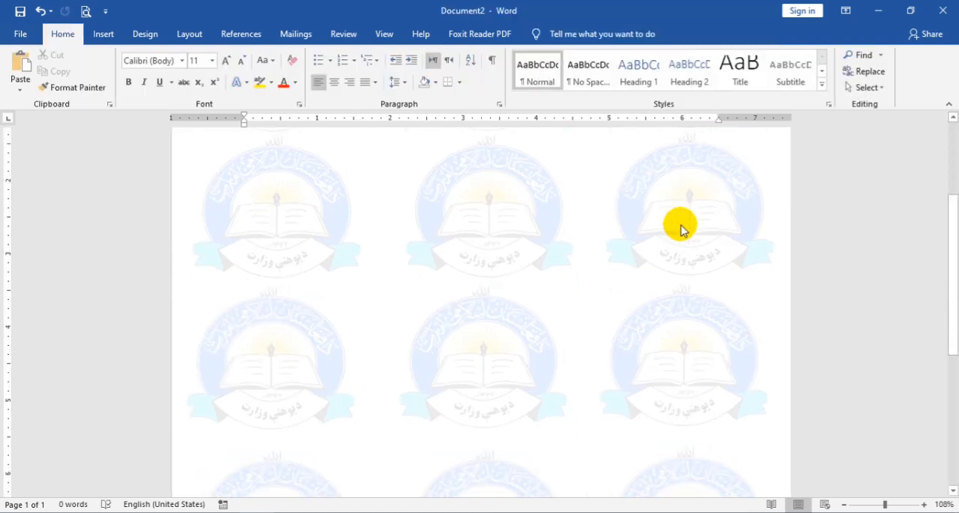
scroll(558, 214, "up", 10)
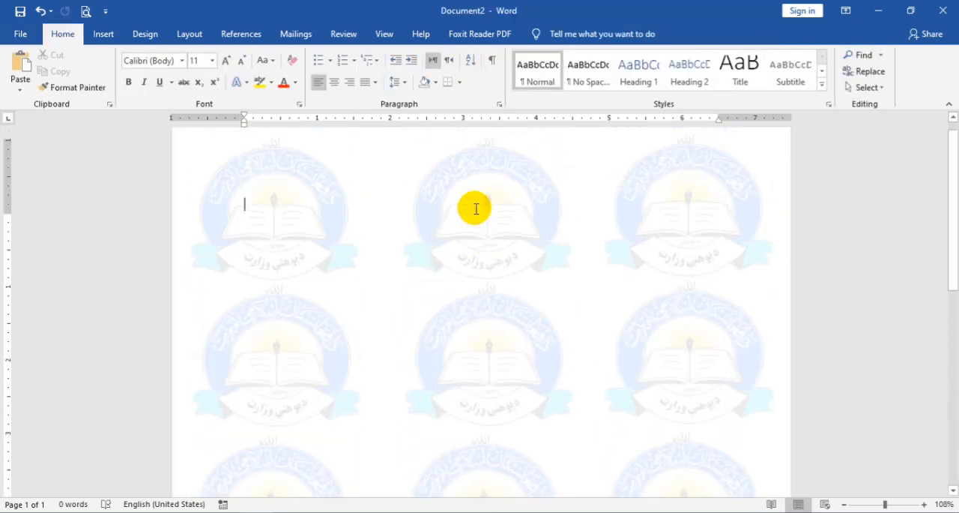
Step: Insert sample paragraphs by entering =rand() in the document body
type("=rand")
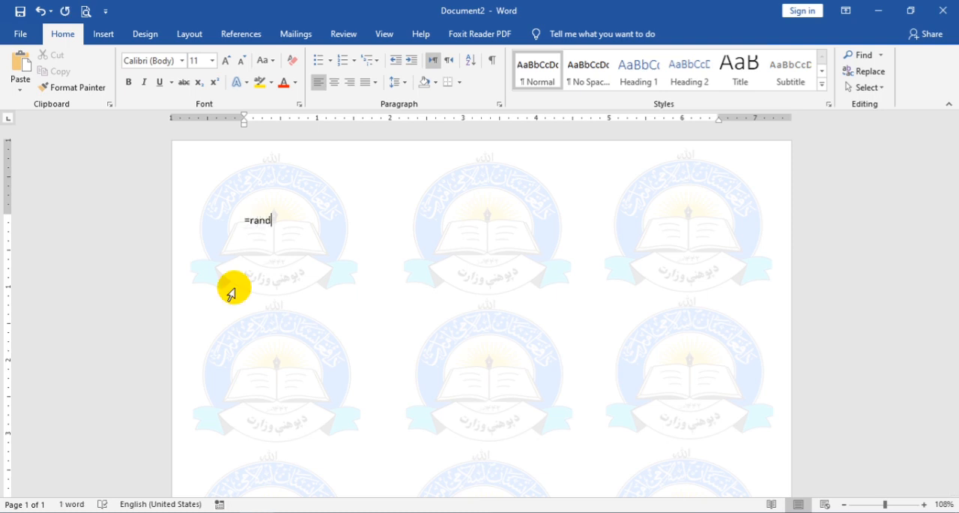
type("()")
key("Return")
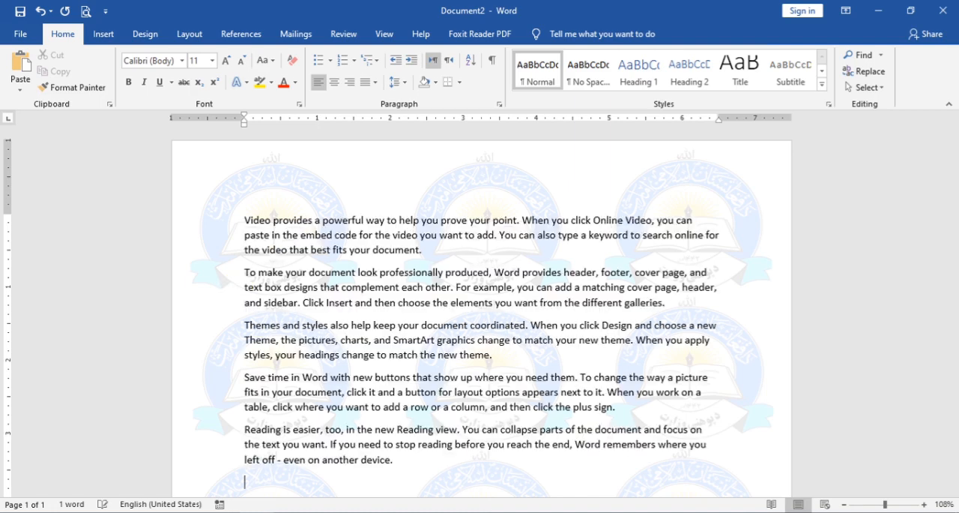
Step: Preview the tiled watermark page in print preview, then return to the document
scroll(472, 337, "down", 10)
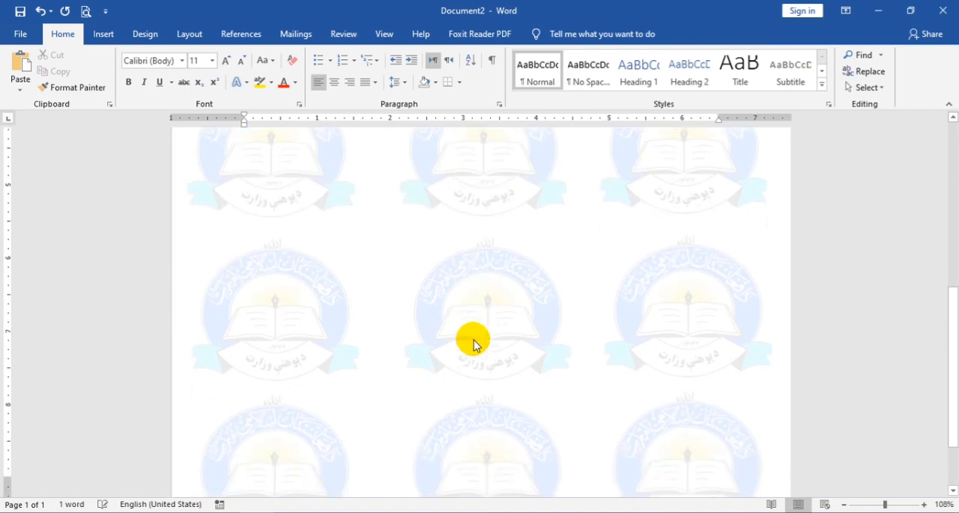
scroll(317, 197, "up", 10)
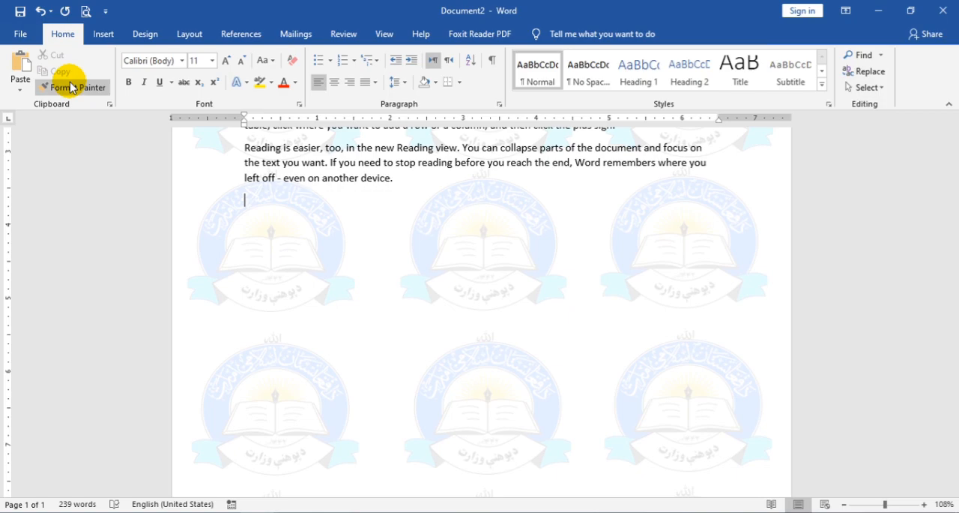
left_click(85, 10)
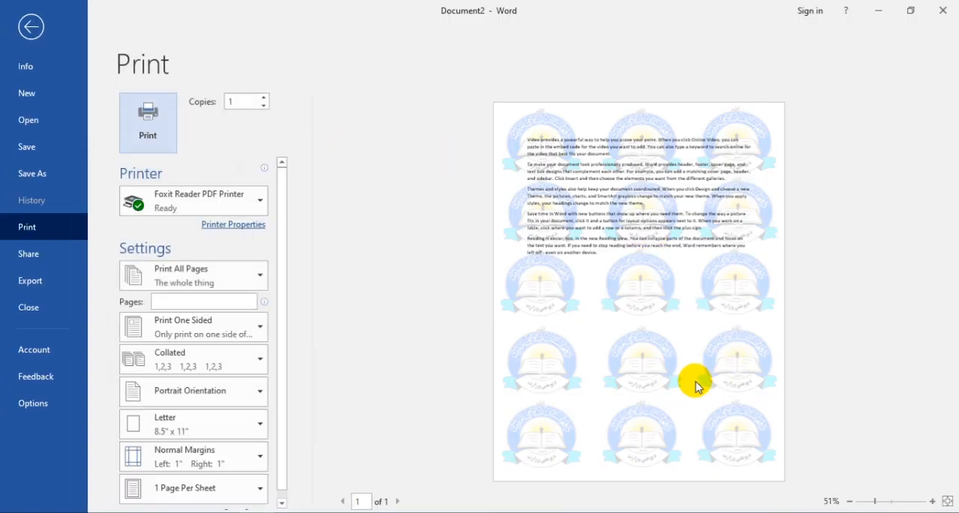
left_click(30, 25)
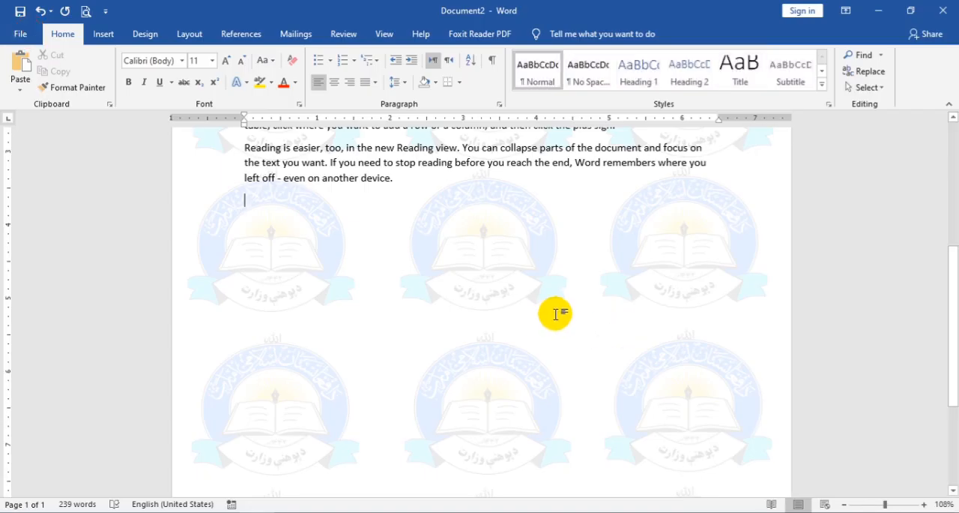
Step: Close the document without saving and create a new blank document
key("ctrl+w")
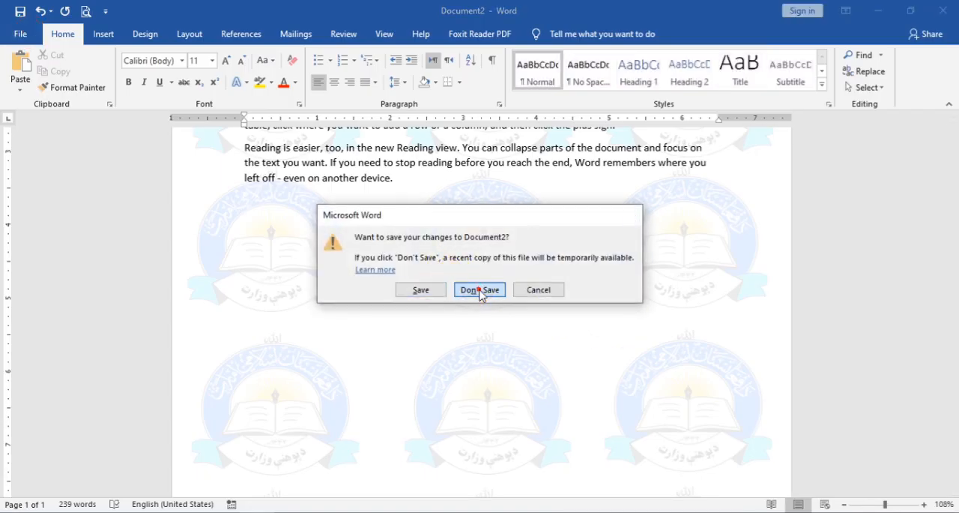
left_click(482, 288)
key("ctrl+n")
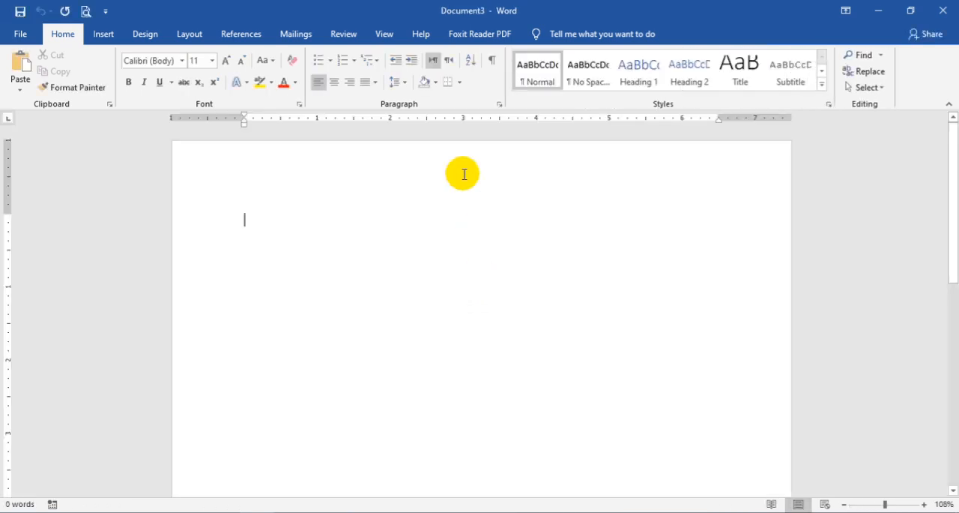
Step: Add a custom diagonal, semitransparent text watermark with a person's name as its text, apply it, and close the dialog
left_click(103, 33)
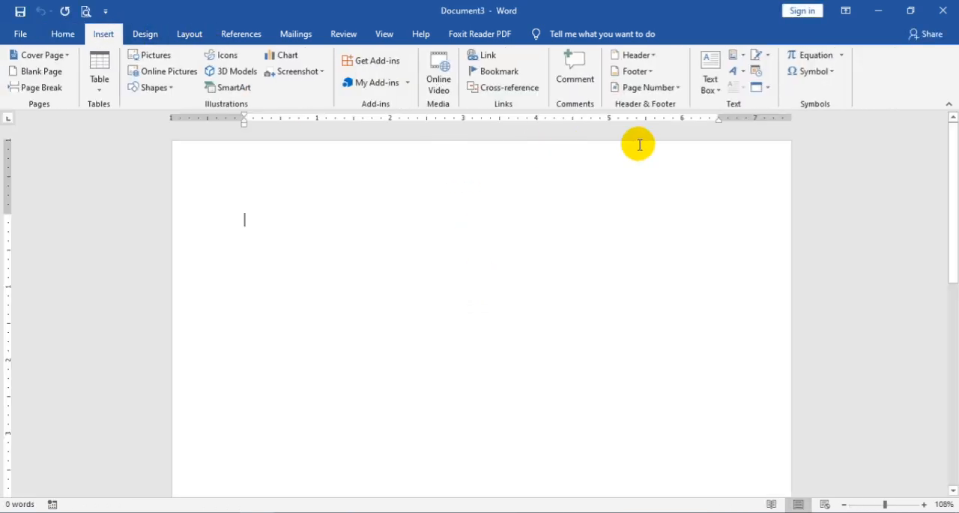
left_click(147, 34)
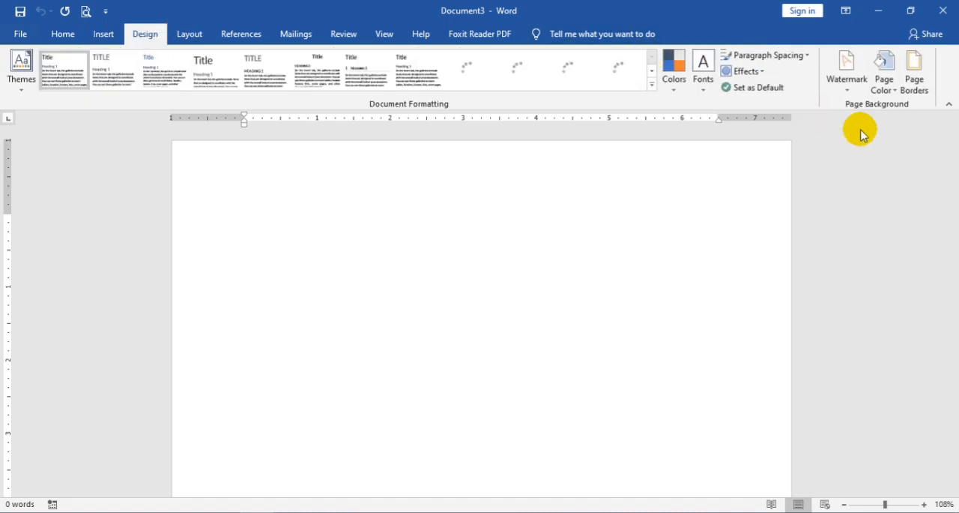
left_click(837, 94)
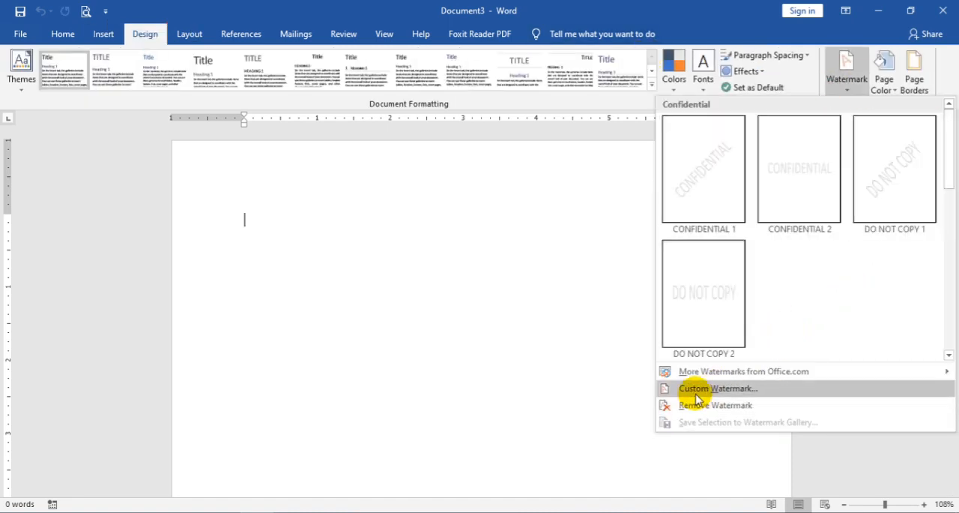
left_click(688, 392)
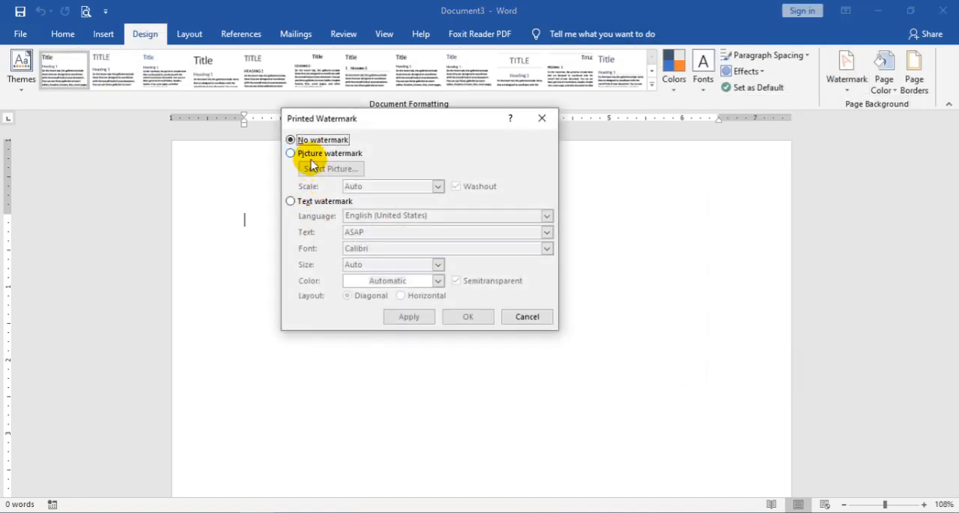
left_click(307, 201)
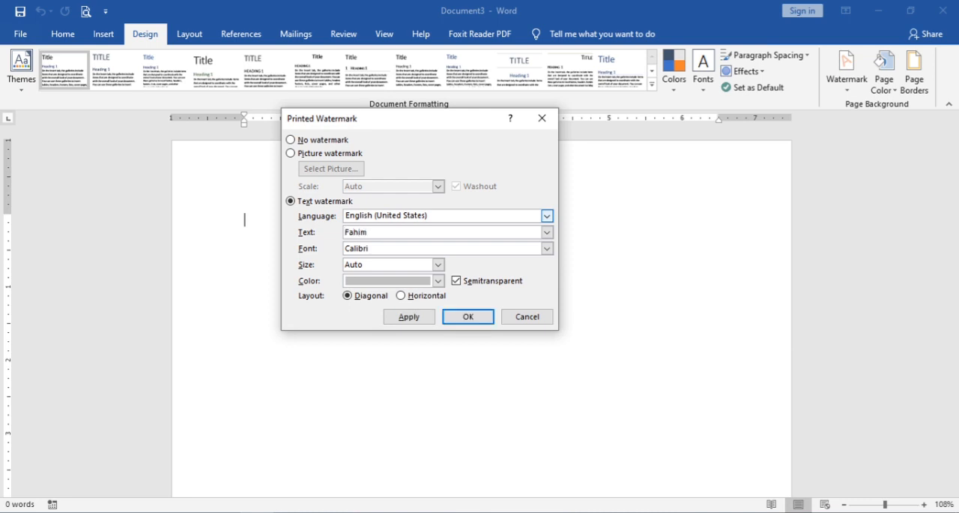
left_click(408, 316)
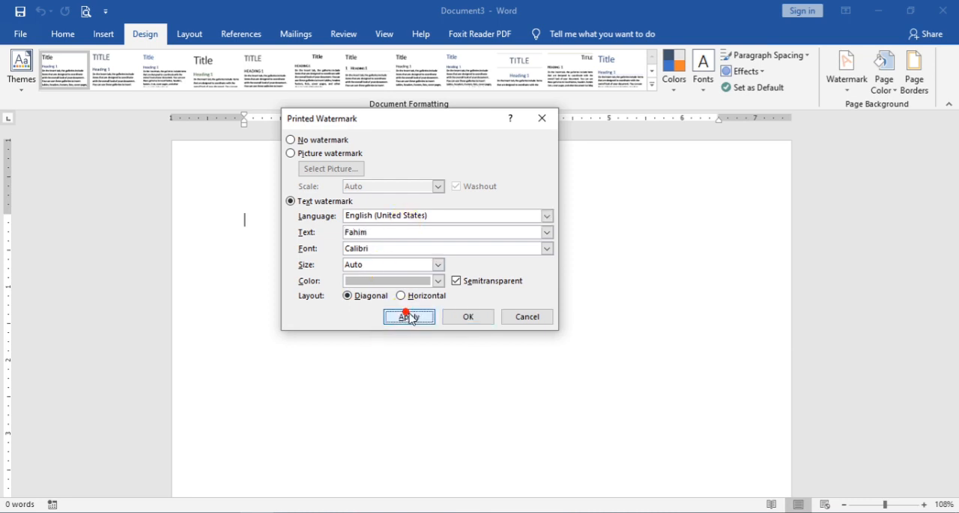
left_click(541, 315)
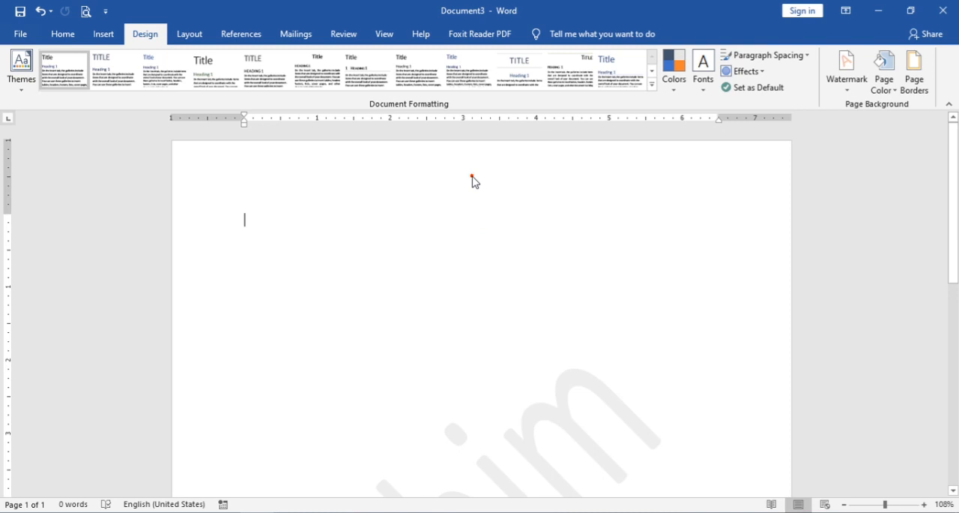
Step: Open the header, select the text watermark, shrink it and move it to the page's upper-left area
double_click(492, 223)
left_click(565, 312)
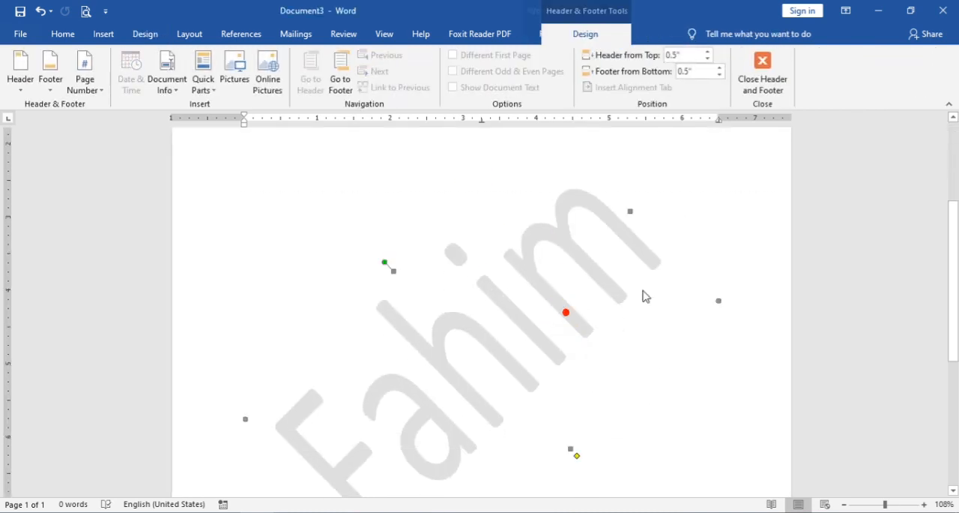
left_click(718, 300)
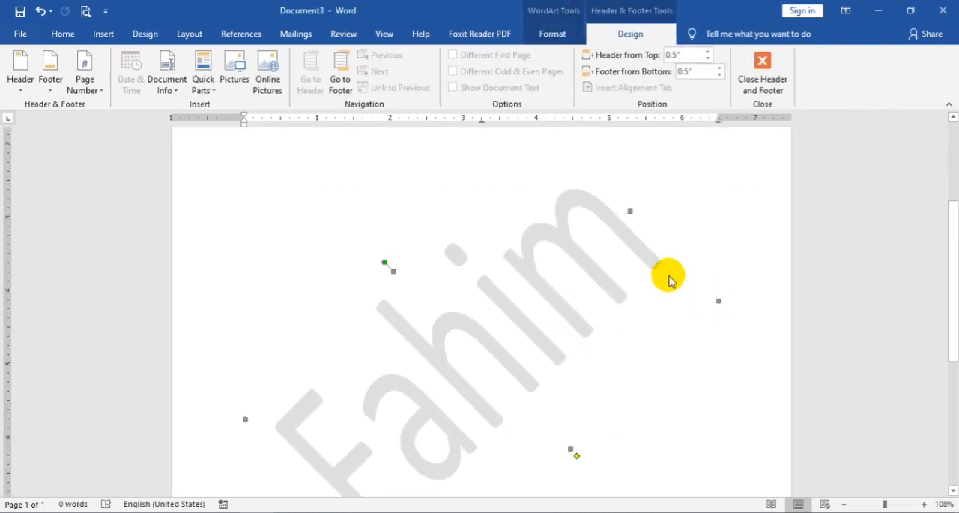
left_click_drag(718, 300, 625, 316)
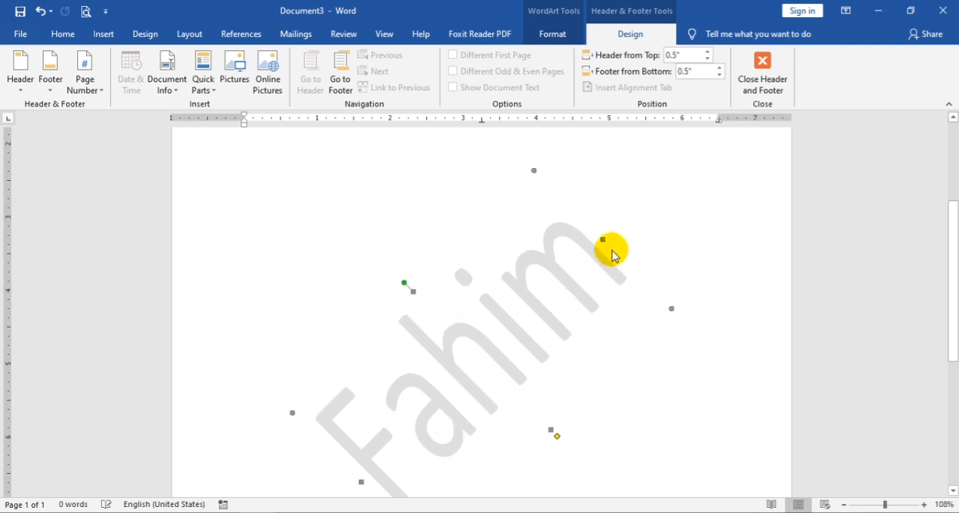
left_click_drag(573, 260, 563, 262)
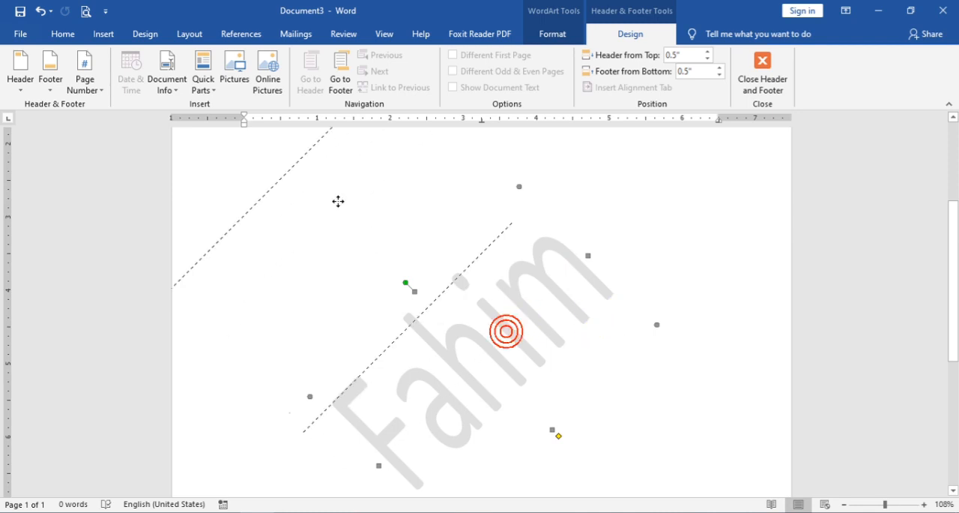
left_click_drag(338, 201, 343, 200)
scroll(396, 252, "up", 3)
left_click(377, 239)
left_click_drag(349, 338, 384, 232)
left_click_drag(343, 267, 349, 272)
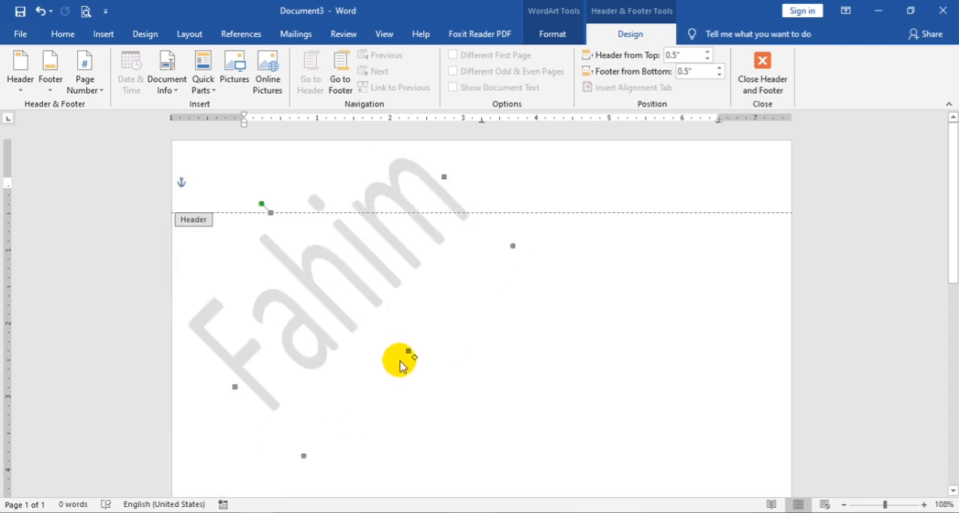
Step: Try pasting a copy of the watermark beside the original and adjusting it, then undo
key("ctrl+v")
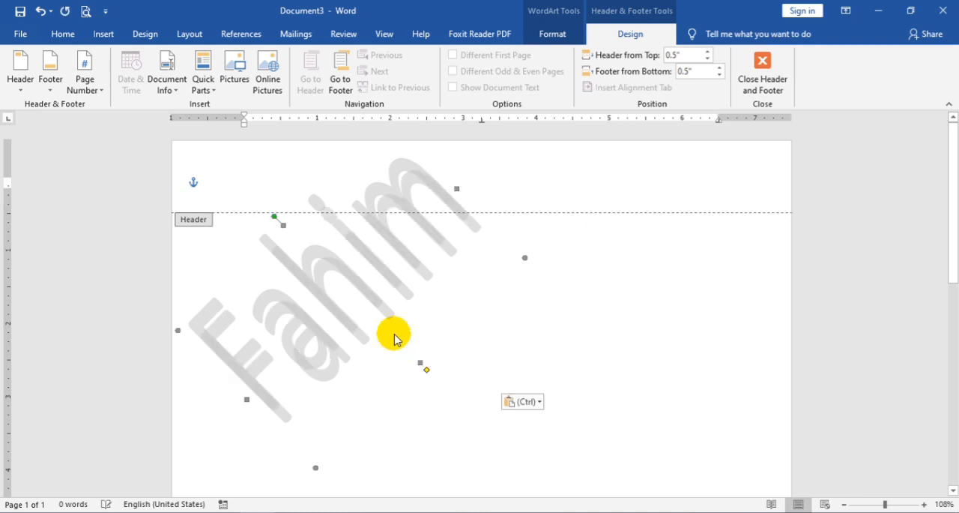
left_click_drag(480, 322, 571, 278)
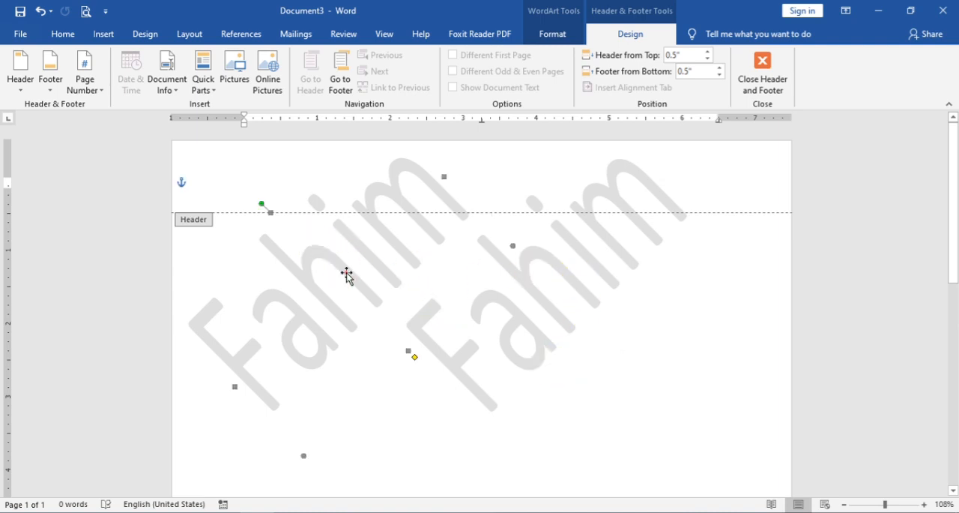
left_click_drag(327, 263, 314, 254)
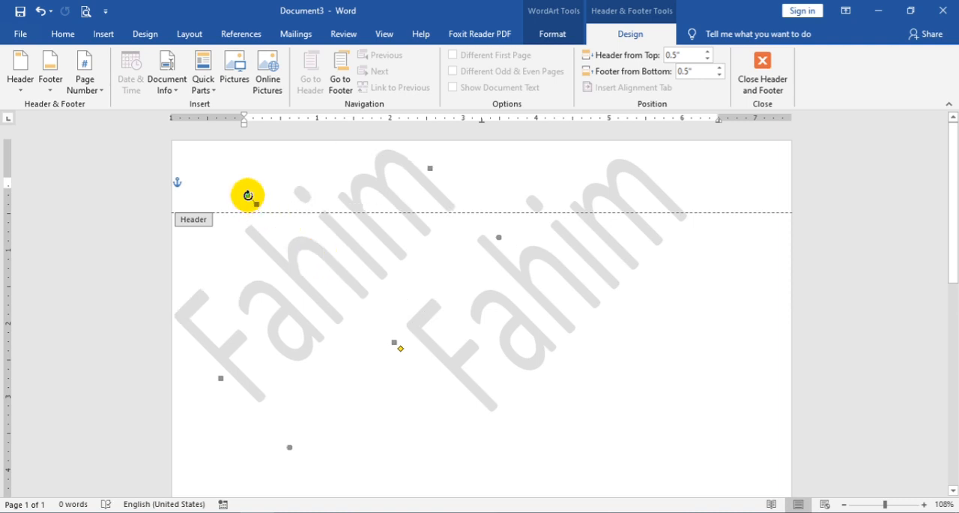
left_click_drag(248, 196, 250, 214)
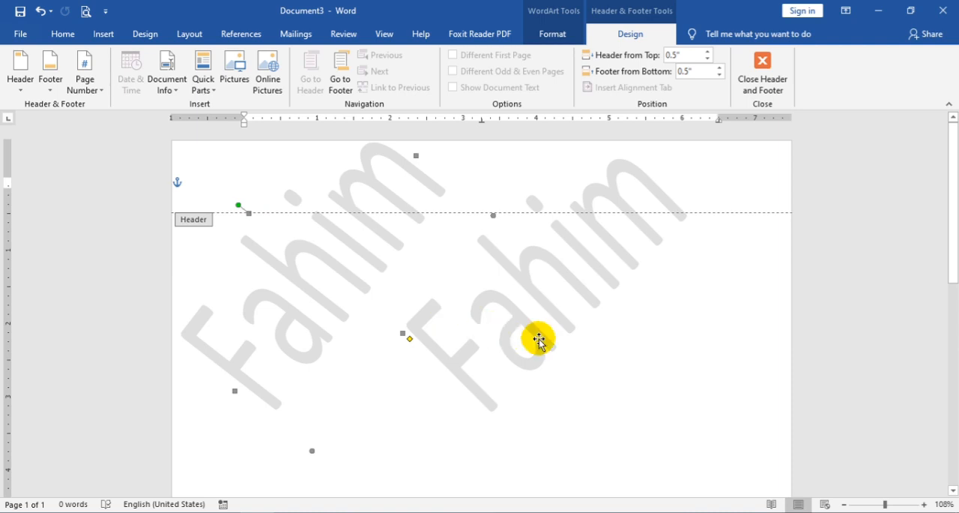
key("ctrl+z")
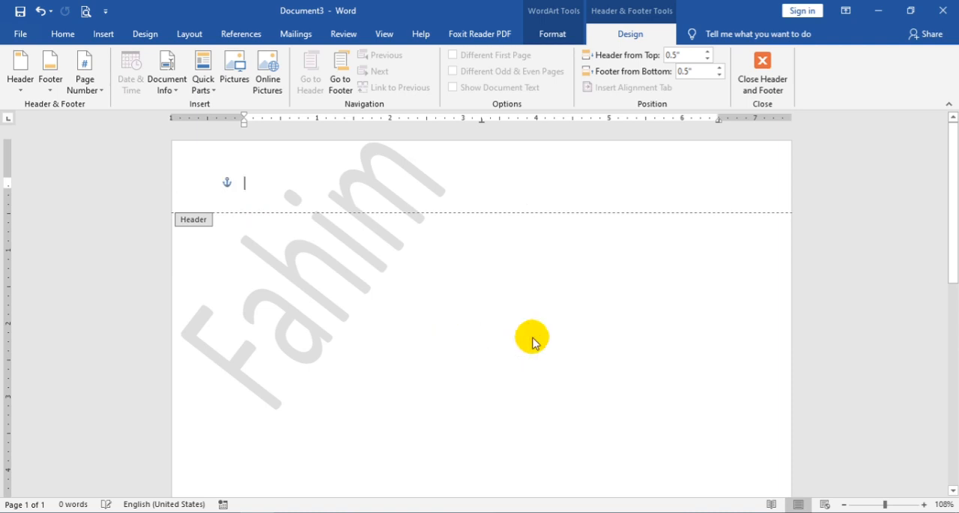
Step: Paste two copies of the watermark and place them to its right in a row across the top
left_click(355, 280)
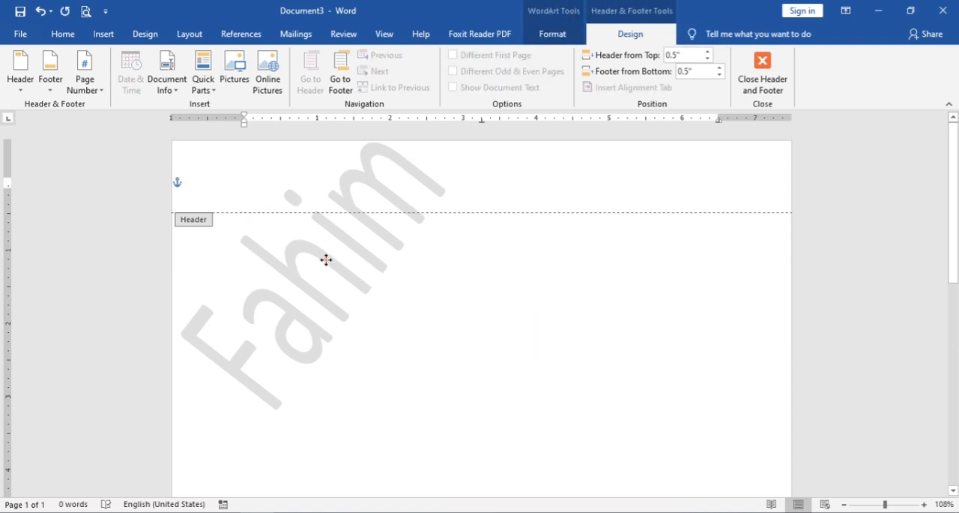
left_click(273, 308)
left_click(274, 300)
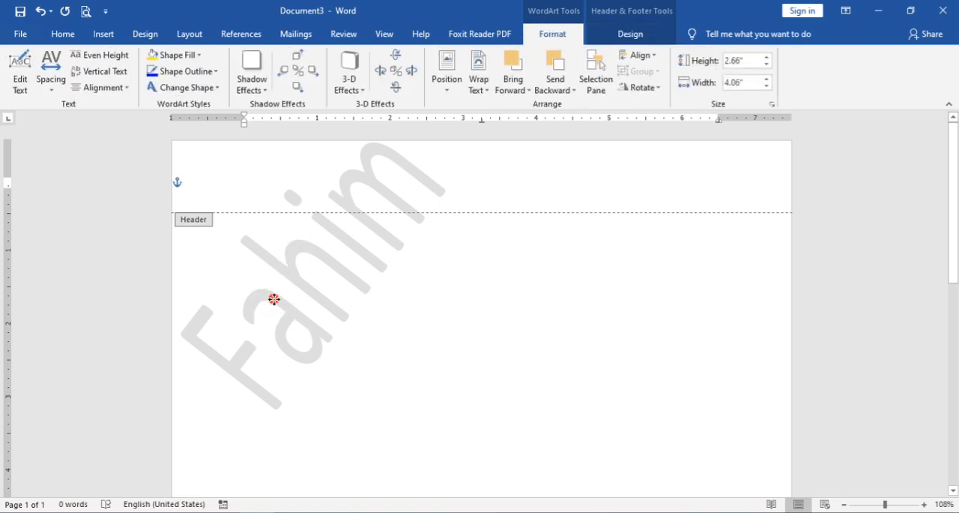
key("ctrl+v")
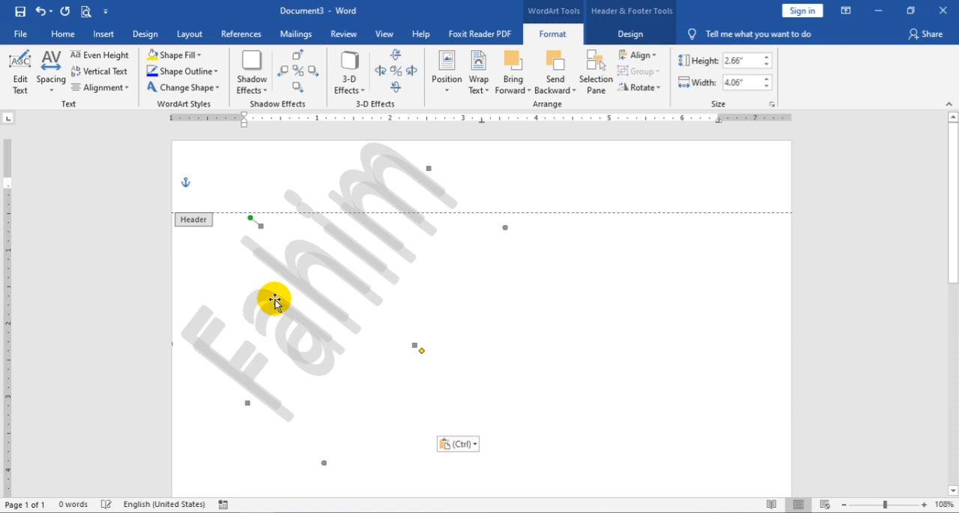
left_click_drag(379, 331, 465, 317)
key("ctrl+v")
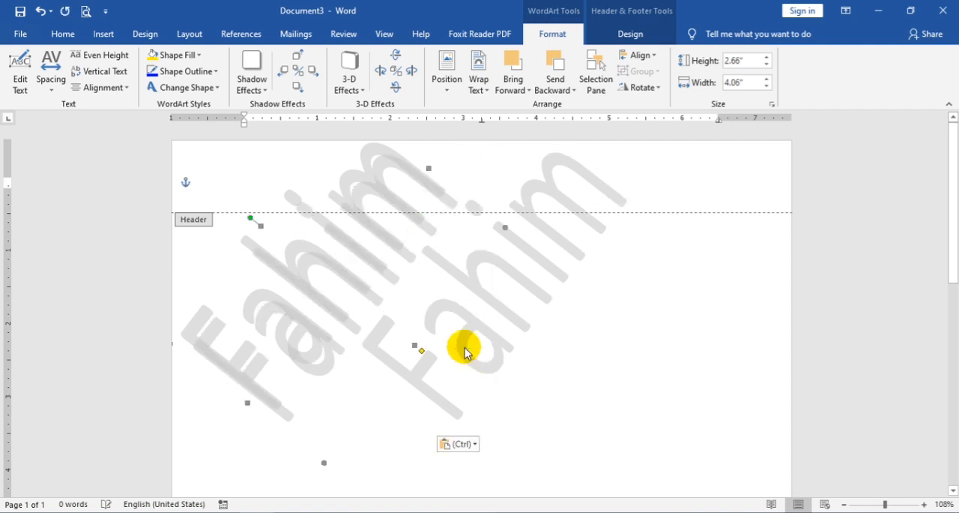
left_click_drag(479, 300, 696, 257)
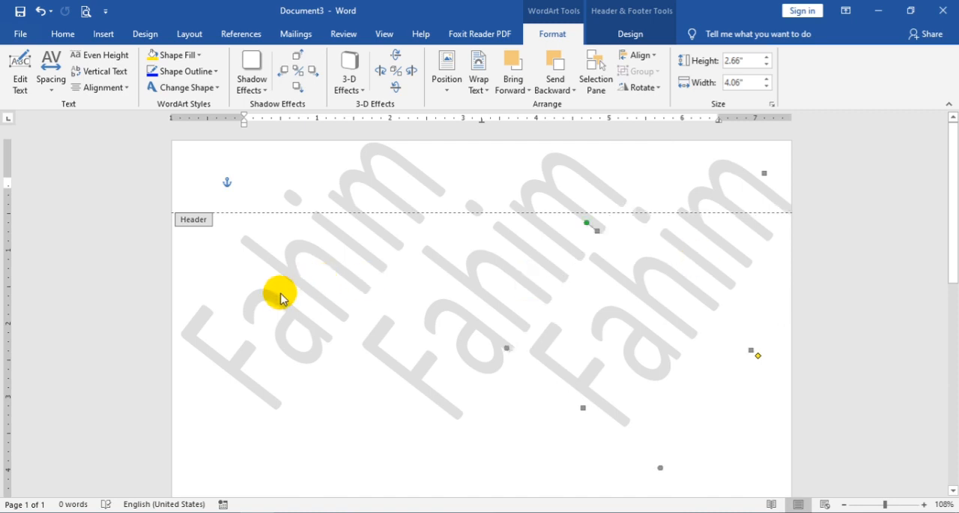
Step: Fine-tune the positions of the three watermarks so they are evenly spaced
left_click_drag(270, 300, 262, 305)
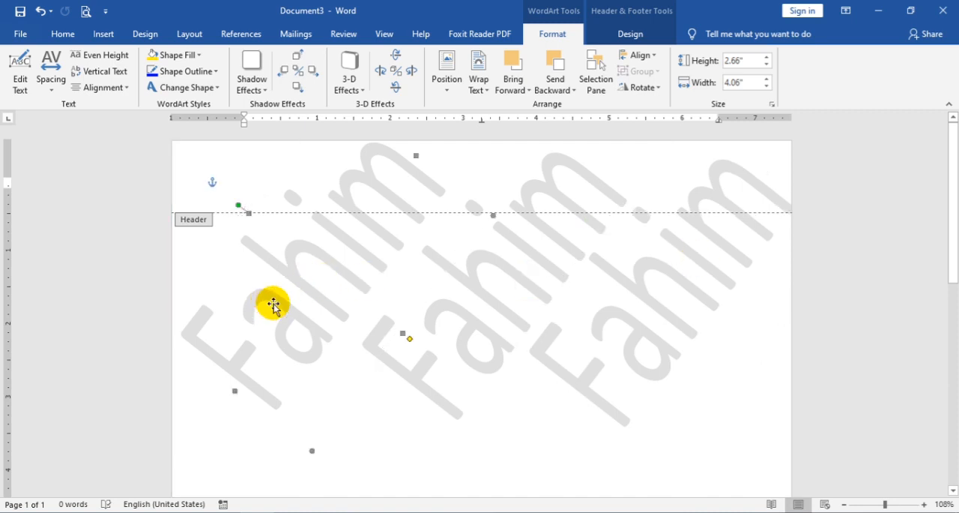
left_click_drag(459, 296, 449, 294)
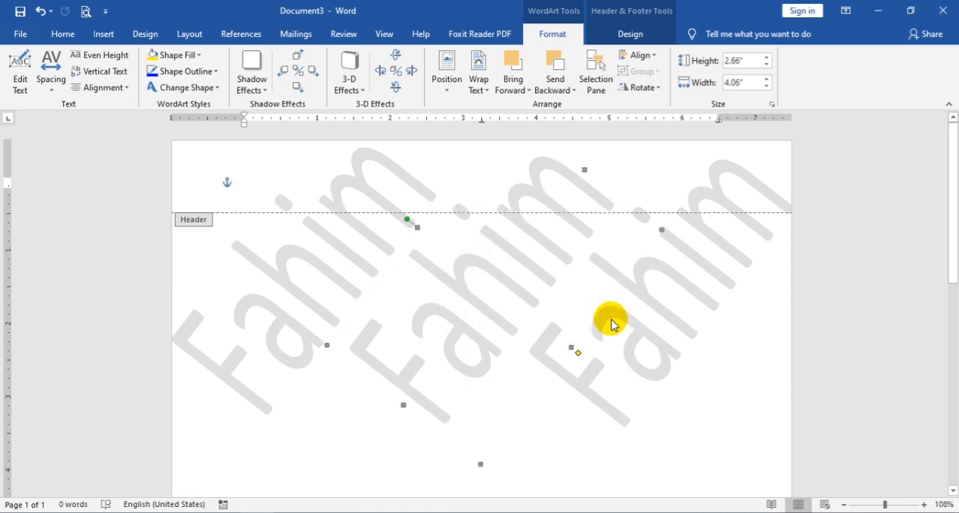
left_click_drag(604, 316, 593, 314)
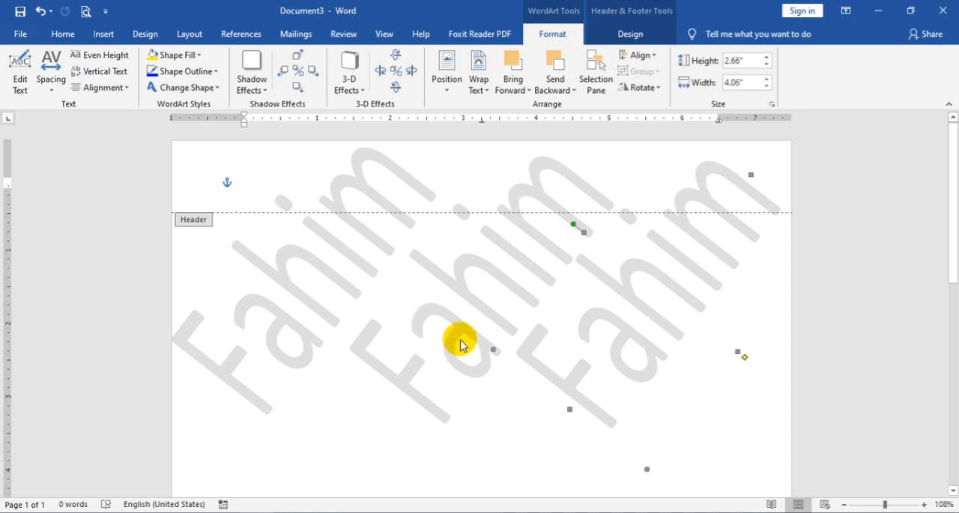
Step: Select all three watermarks and group them
left_click(327, 317, "shift")
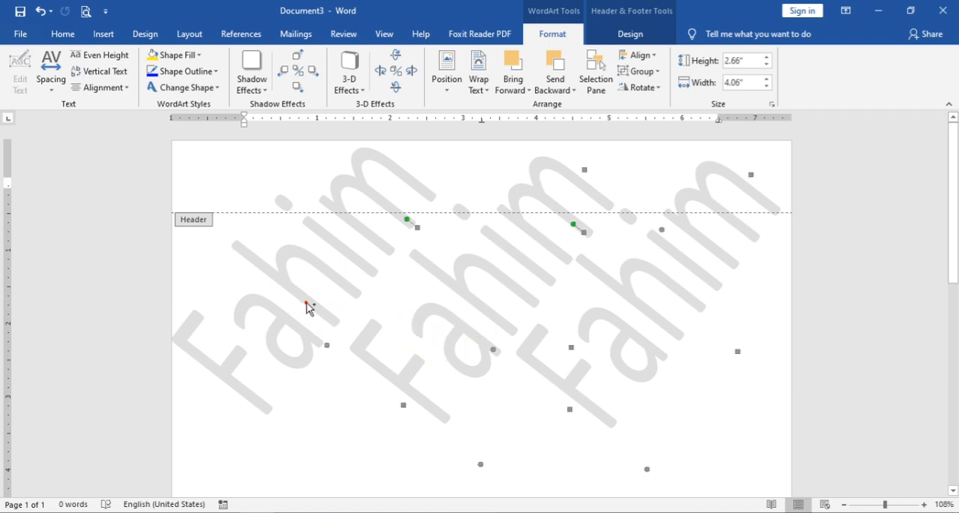
left_click(642, 71)
left_click(652, 86)
Step: Try pasting copies of the grouped watermarks lower on the page, then remove them
scroll(643, 225, "down", 1)
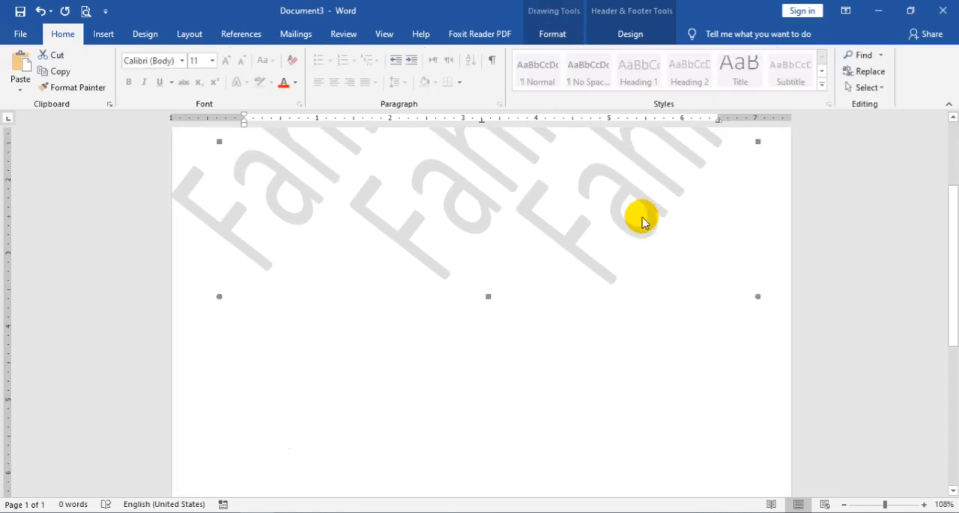
key("ctrl+v")
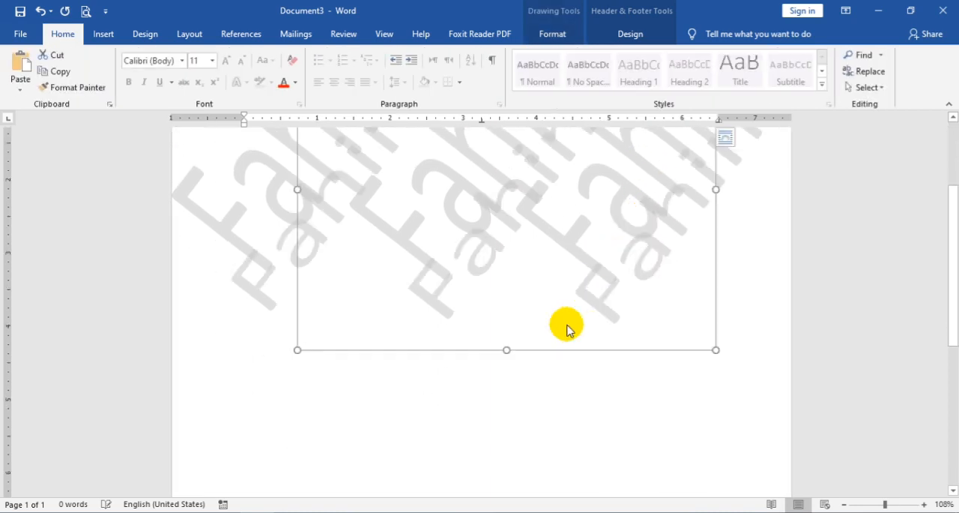
scroll(529, 349, "down", 4)
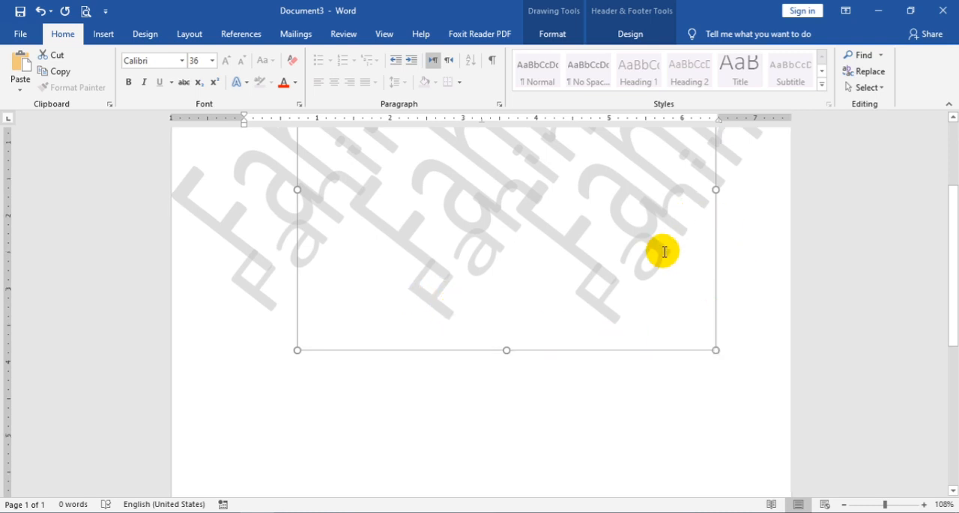
scroll(671, 266, "up", 2)
left_click(651, 277)
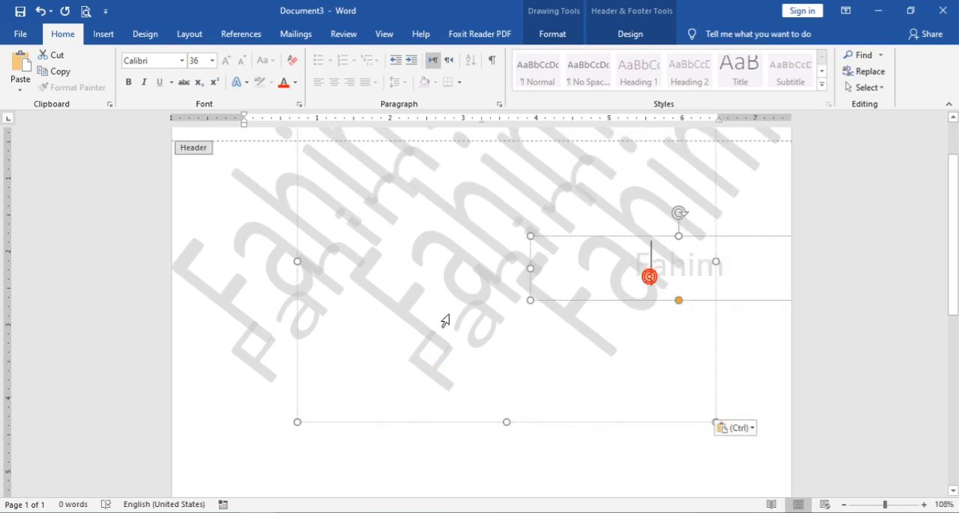
left_click(649, 394)
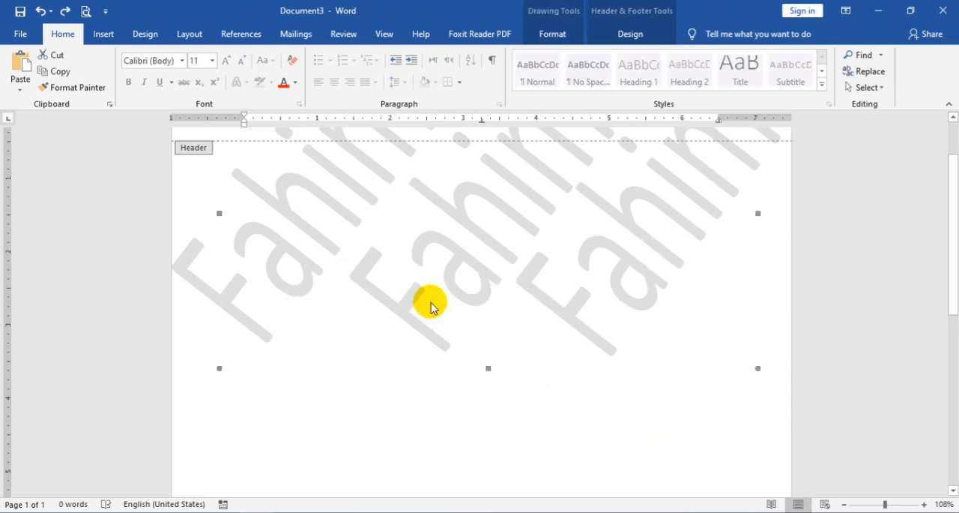
key("ctrl+v")
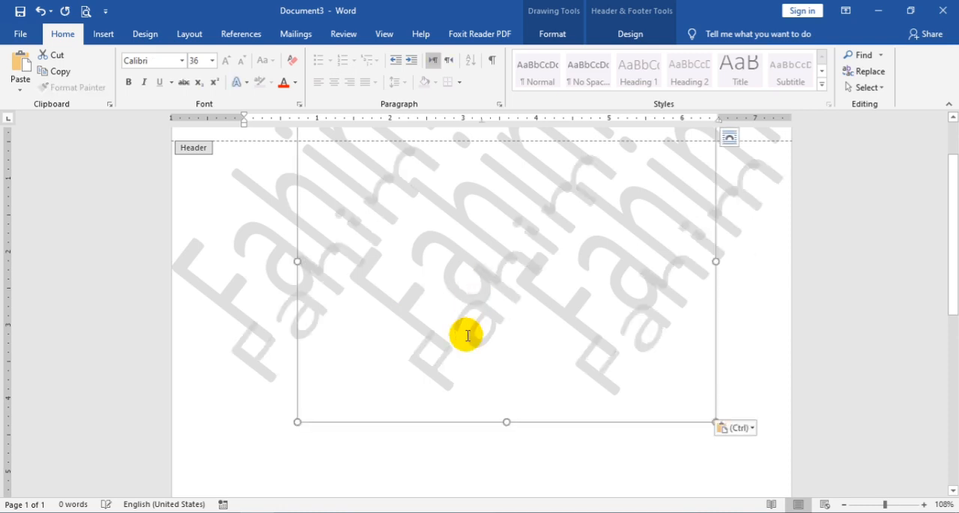
triple_click(256, 361)
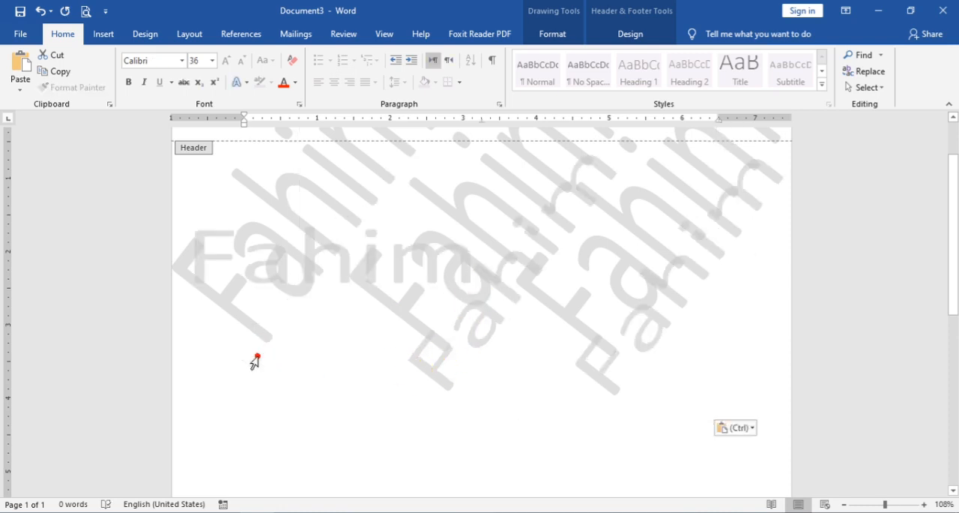
left_click(411, 375)
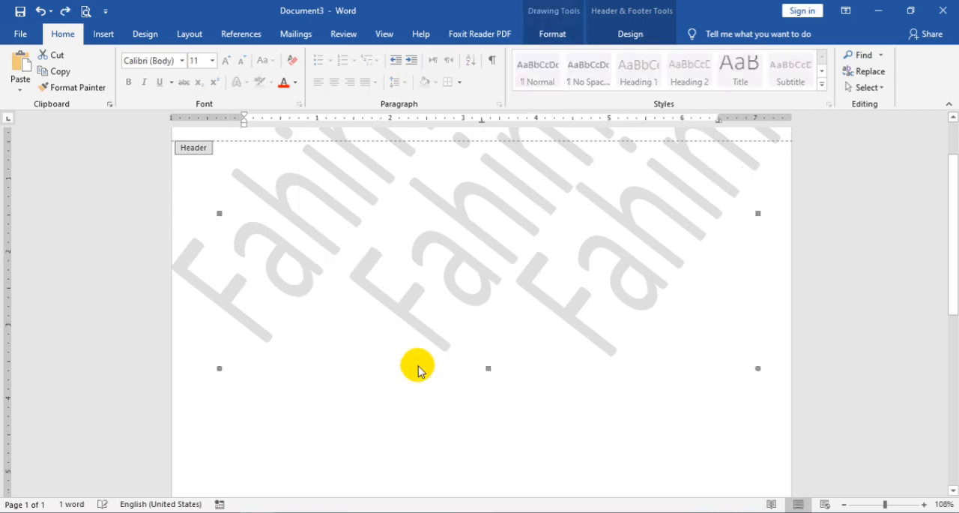
Step: Select the watermark group and ungroup it
left_click(572, 318)
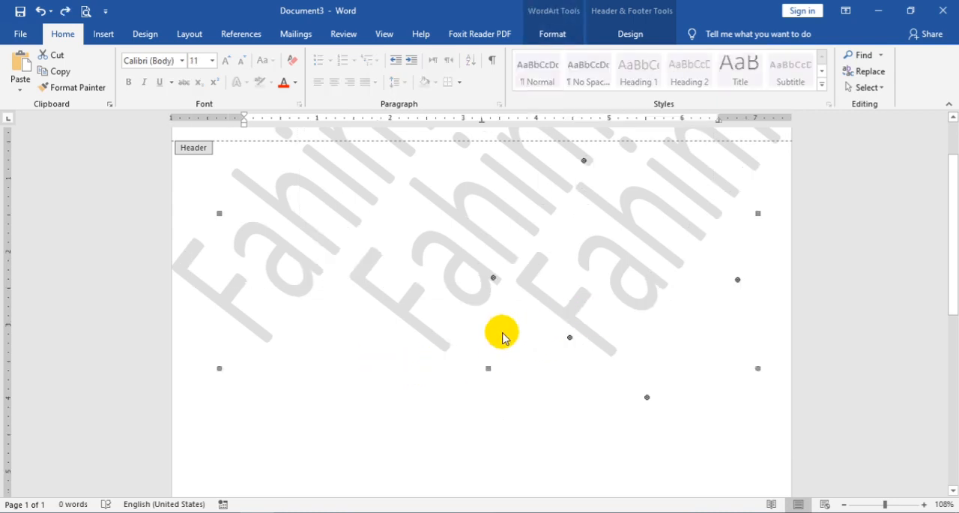
left_click(633, 34)
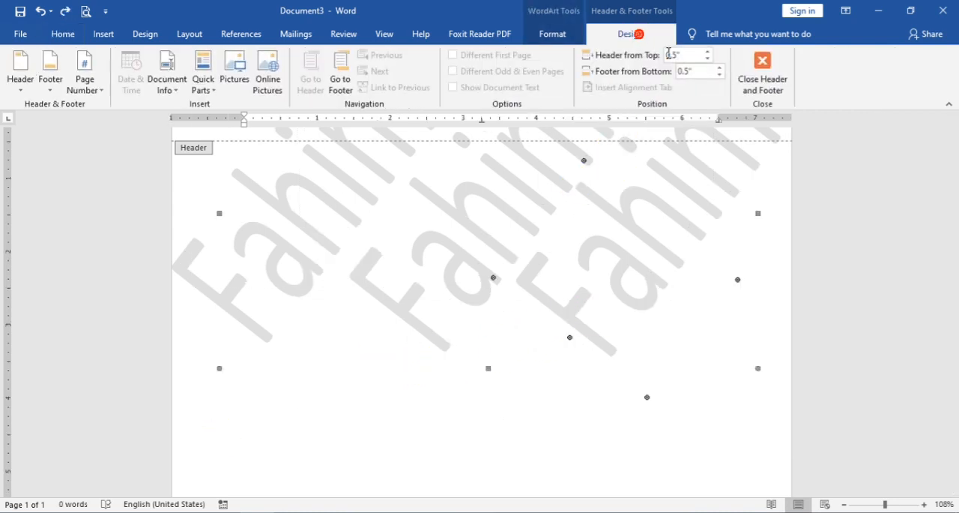
left_click(548, 37)
left_click(662, 78)
left_click(653, 97)
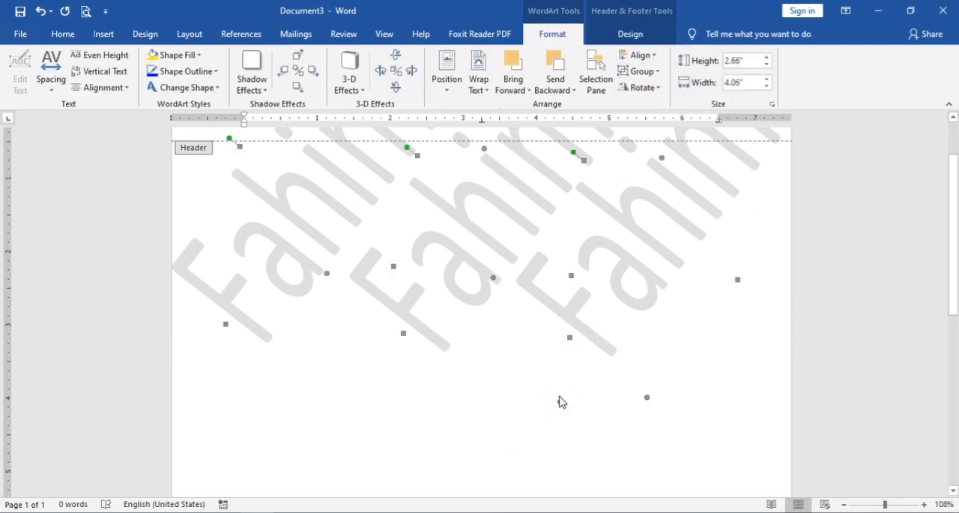
Step: Try dragging a watermark lower on the page, then undo the change
left_click(431, 227)
left_click_drag(575, 319, 548, 371)
key("ctrl+z")
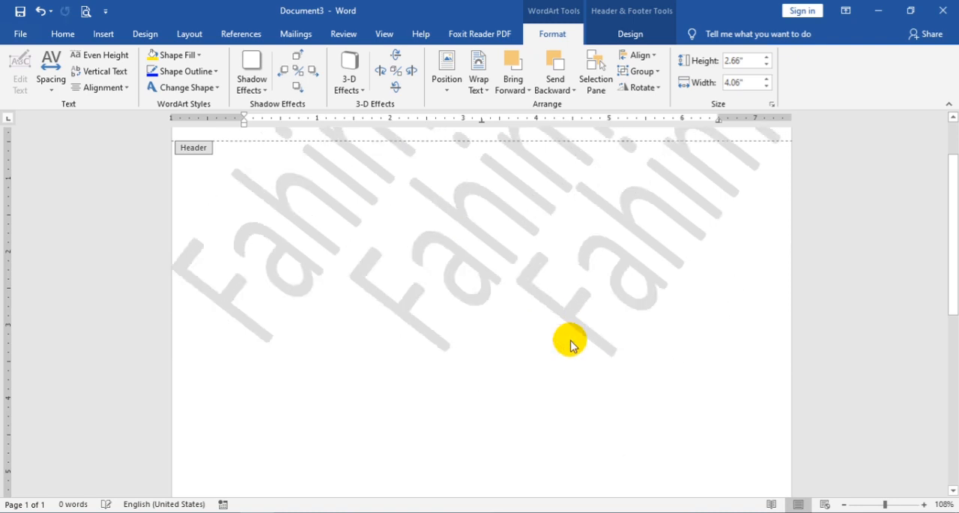
key("ctrl+z")
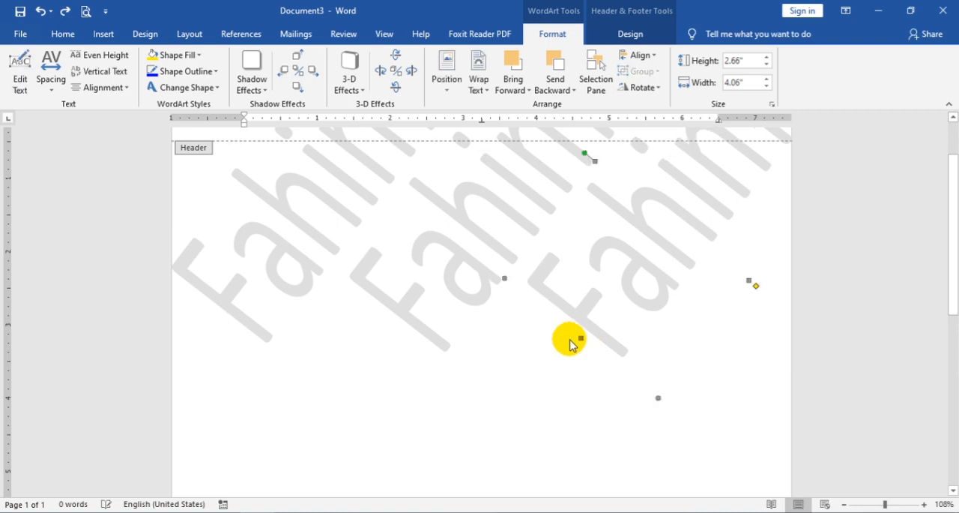
Step: Duplicate the left watermark and move the copy below the first row
scroll(582, 300, "up", 2)
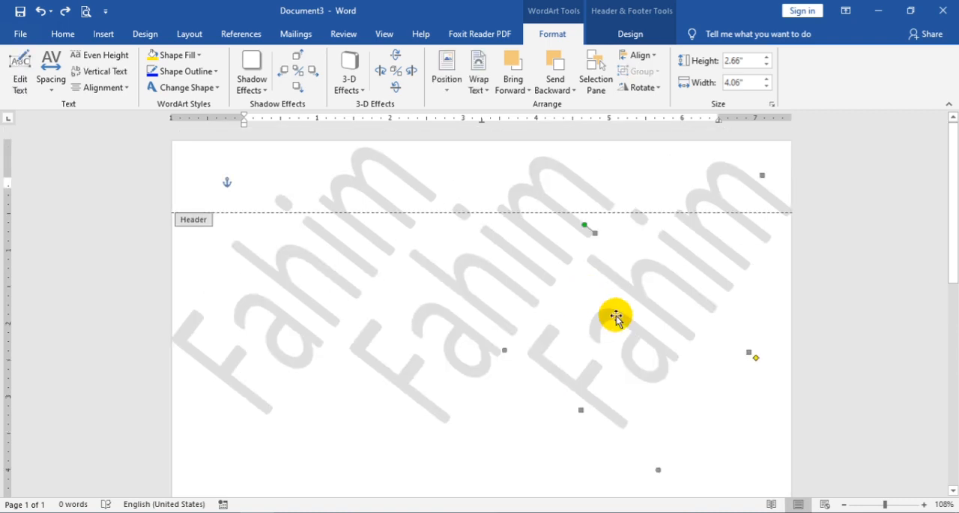
left_click(273, 338)
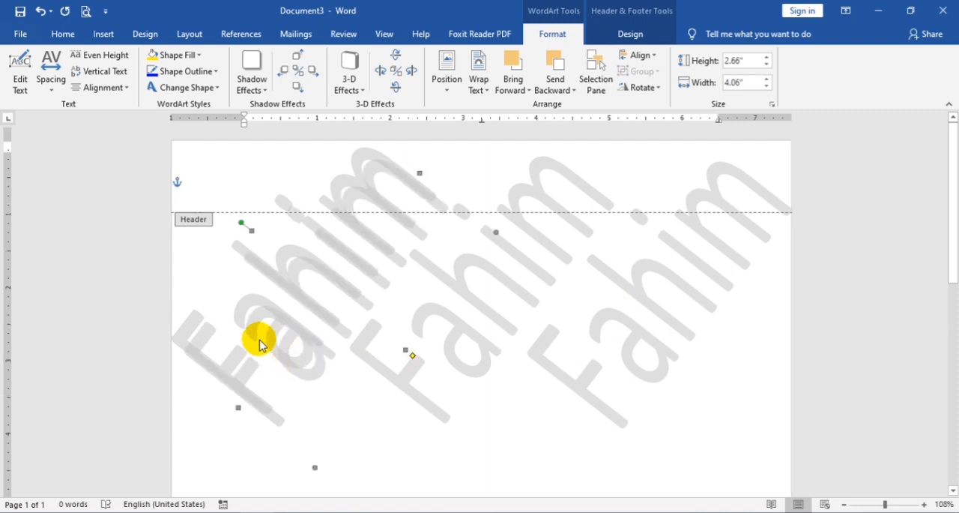
scroll(259, 330, "down", 3)
left_click_drag(258, 315, 245, 291)
left_click_drag(245, 366, 246, 435)
scroll(380, 382, "down", 2)
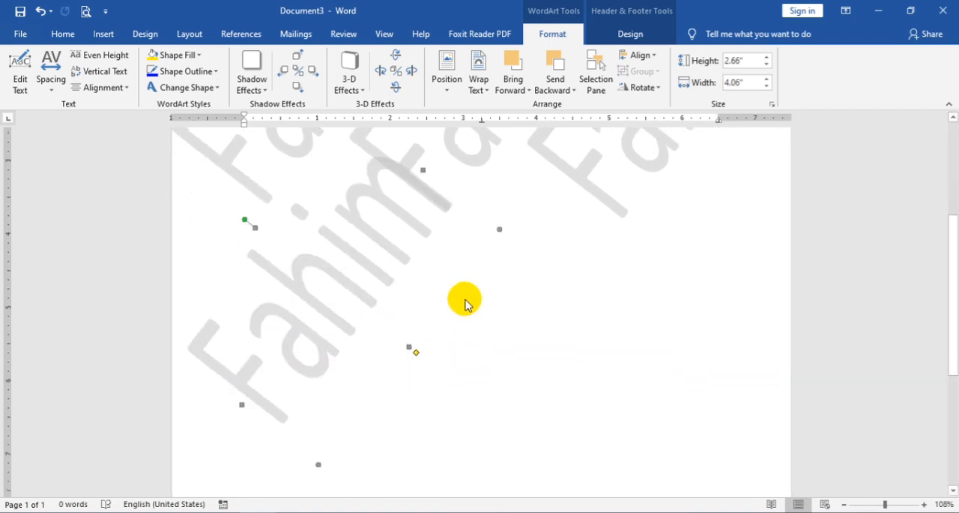
Step: Paste two more copies of the text watermark and arrange them across the second row of the page
left_click_drag(293, 310, 274, 351)
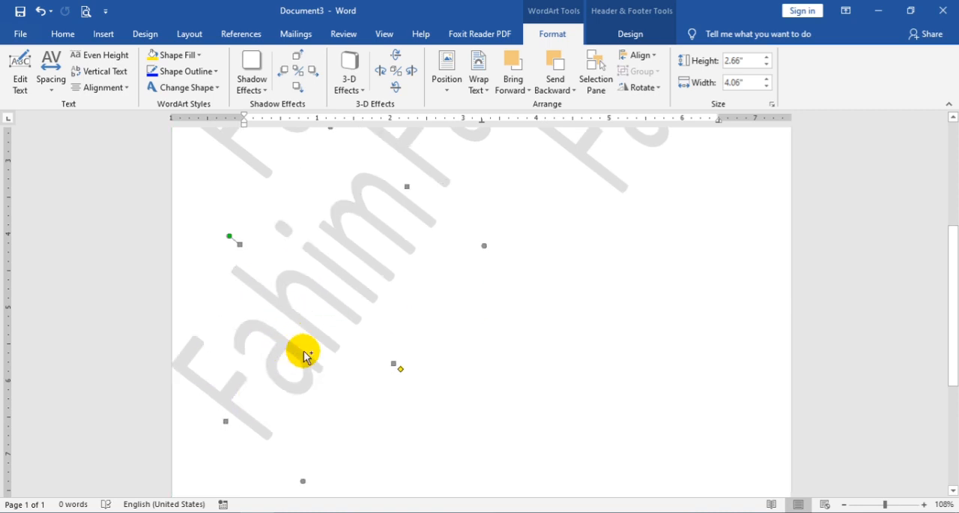
key("ctrl+v")
left_click_drag(316, 339, 473, 360)
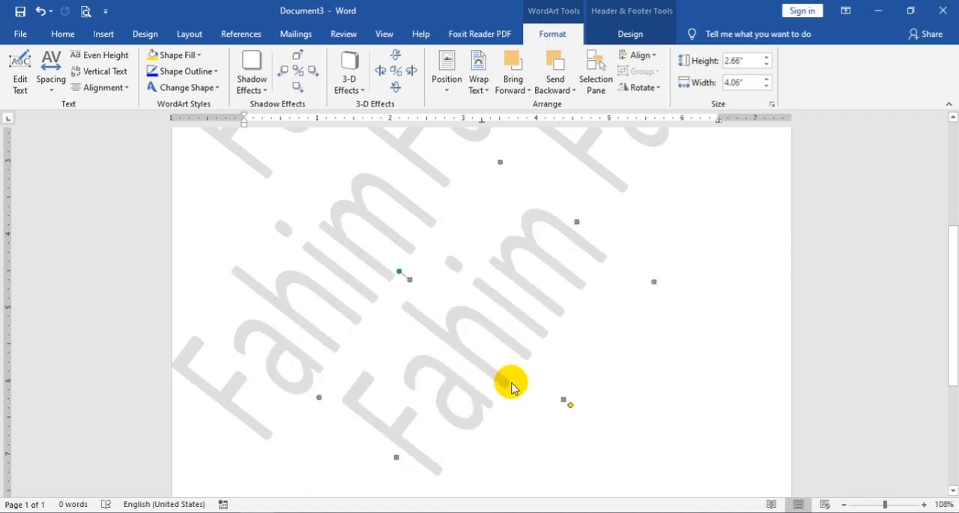
key("ctrl+v")
left_click_drag(472, 358, 633, 326)
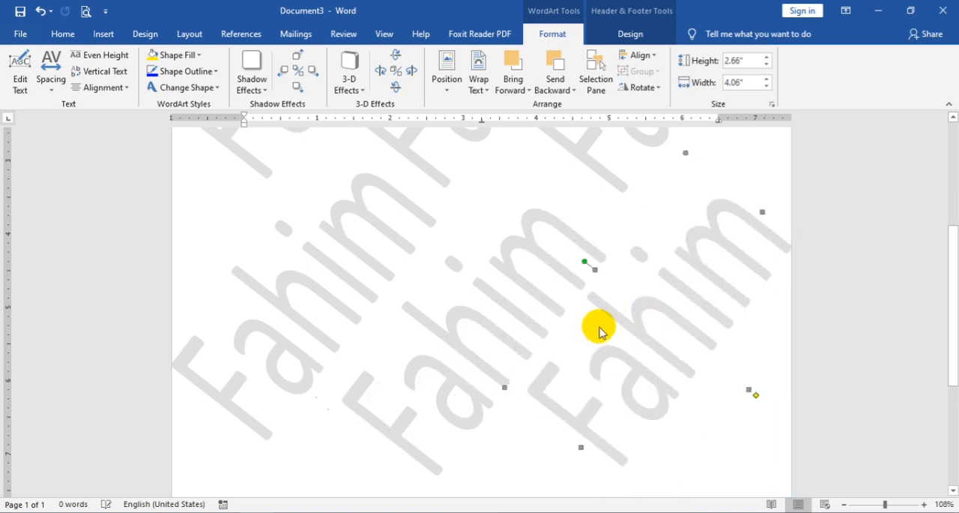
left_click_drag(529, 291, 525, 272)
Step: Paste another watermark copy and move it to the lower-left part of the page near the footer
scroll(503, 312, "down", 5)
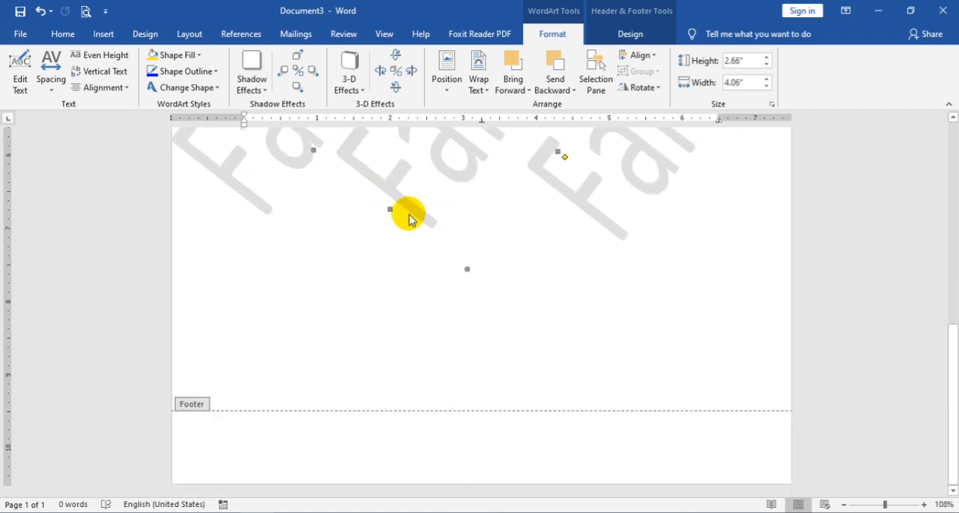
left_click(248, 197)
scroll(248, 197, "up", 6)
scroll(336, 352, "down", 3)
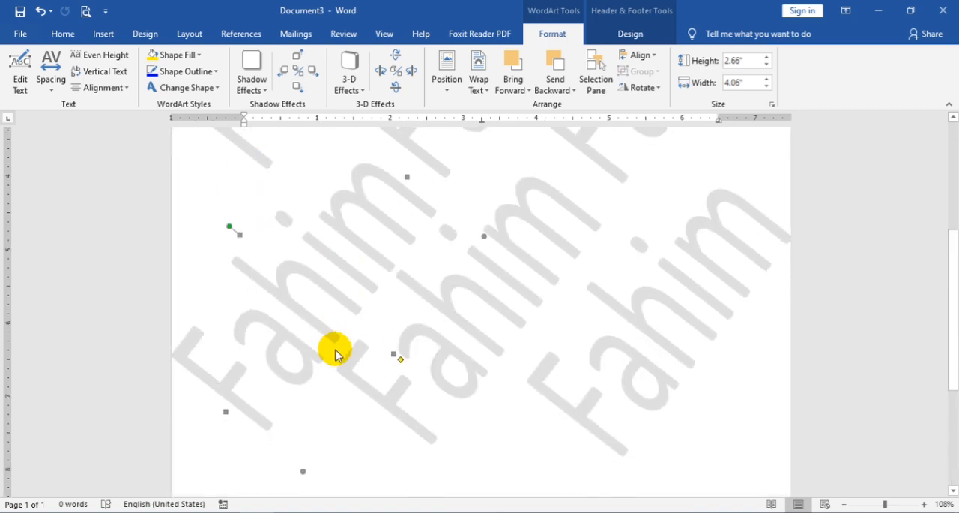
key("ctrl+v")
scroll(337, 346, "down", 3)
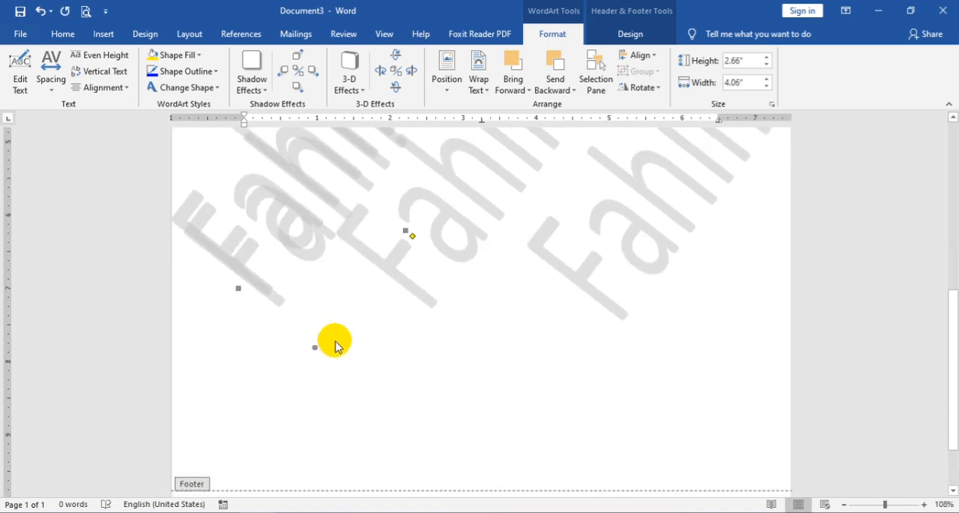
left_click_drag(232, 248, 257, 431)
scroll(382, 333, "down", 2)
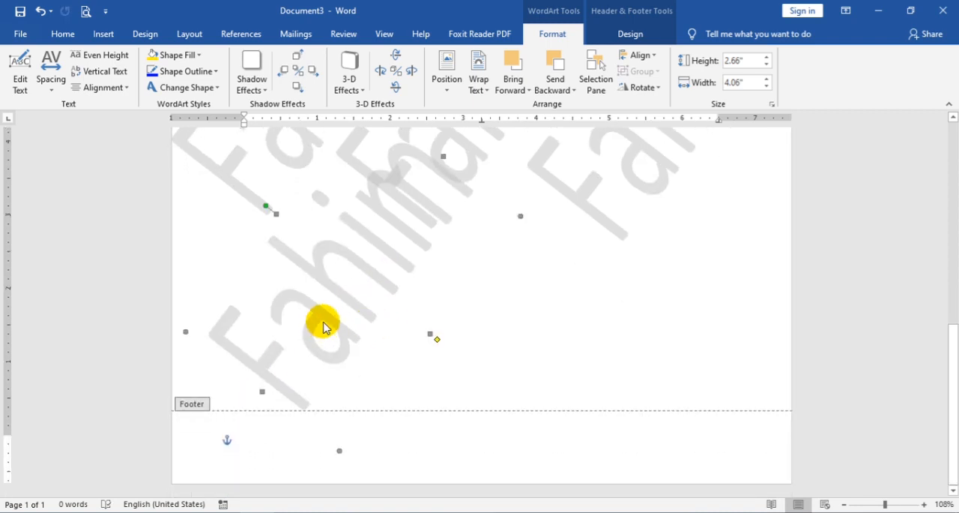
left_click_drag(314, 320, 288, 390)
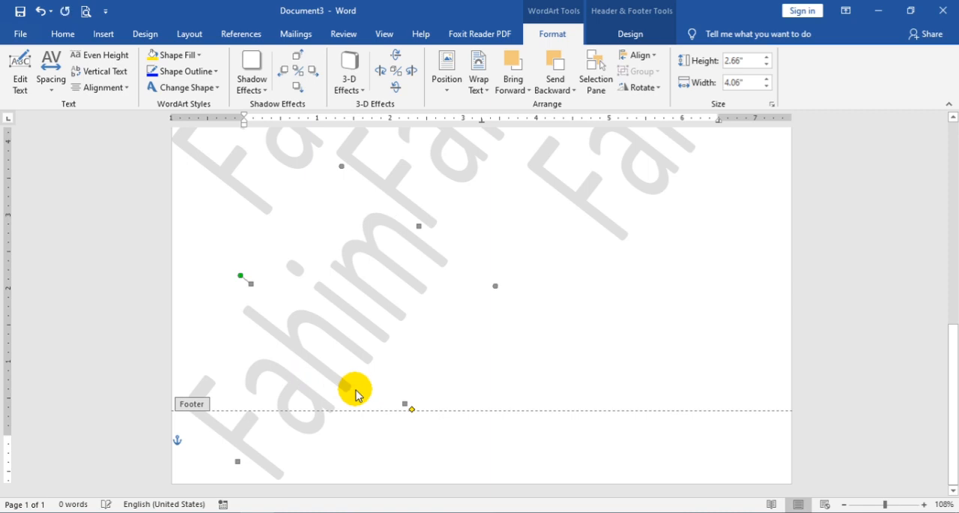
Step: Paste two more watermark copies and arrange them across the bottom row of the page
key("ctrl+v")
left_click_drag(413, 373, 467, 362)
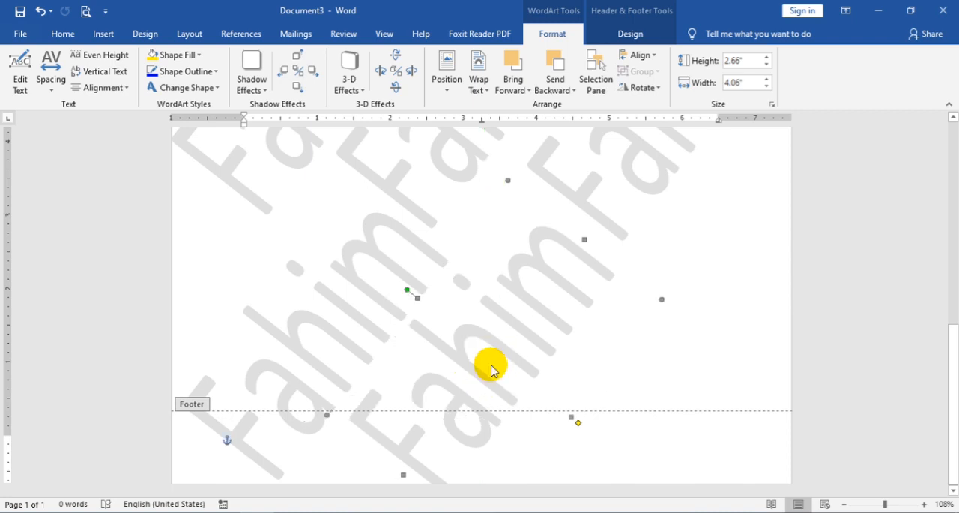
left_click_drag(485, 338, 488, 330)
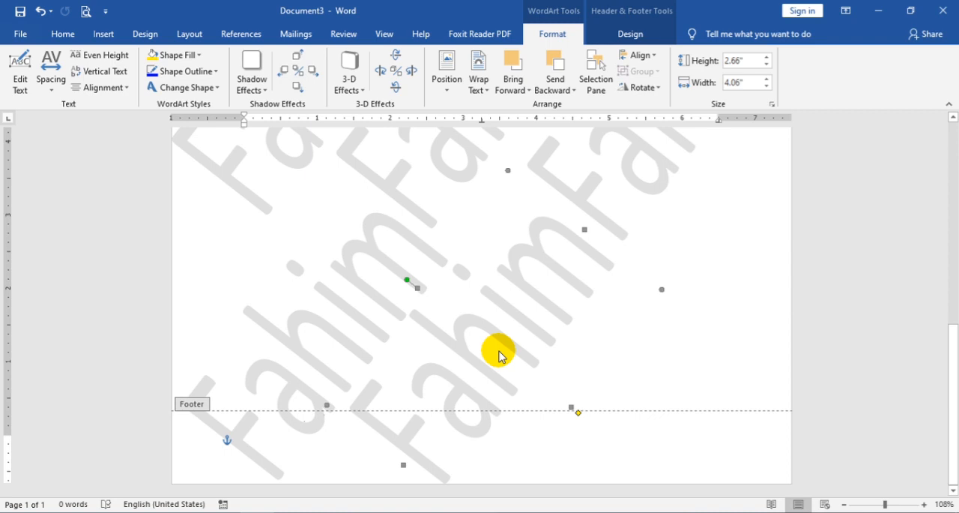
key("ctrl+v")
left_click_drag(584, 344, 666, 321)
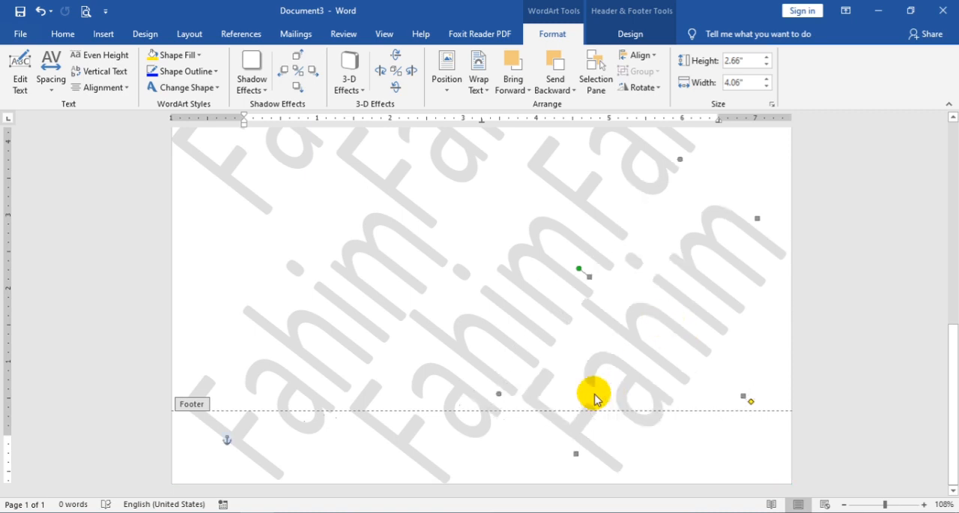
Step: Close the header and footer to return to the document body
scroll(454, 316, "up", 10)
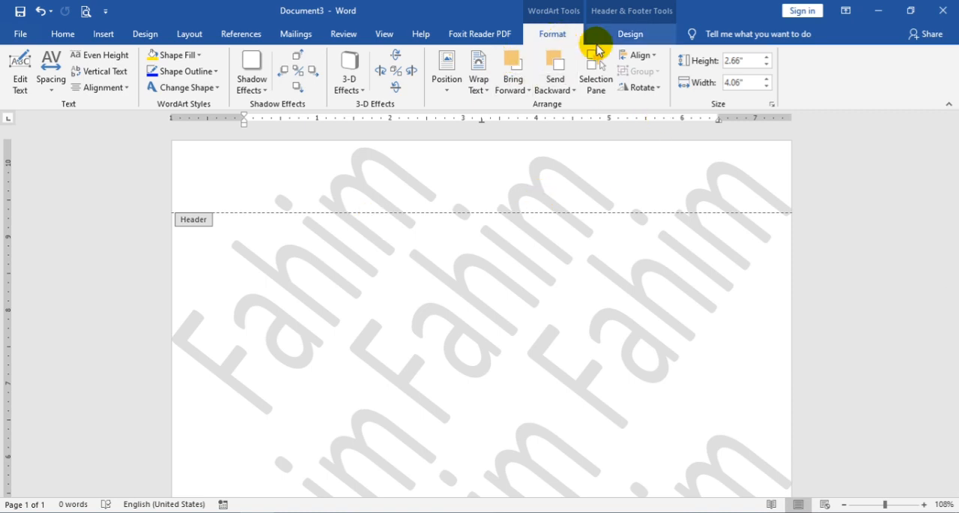
left_click(632, 34)
left_click(760, 77)
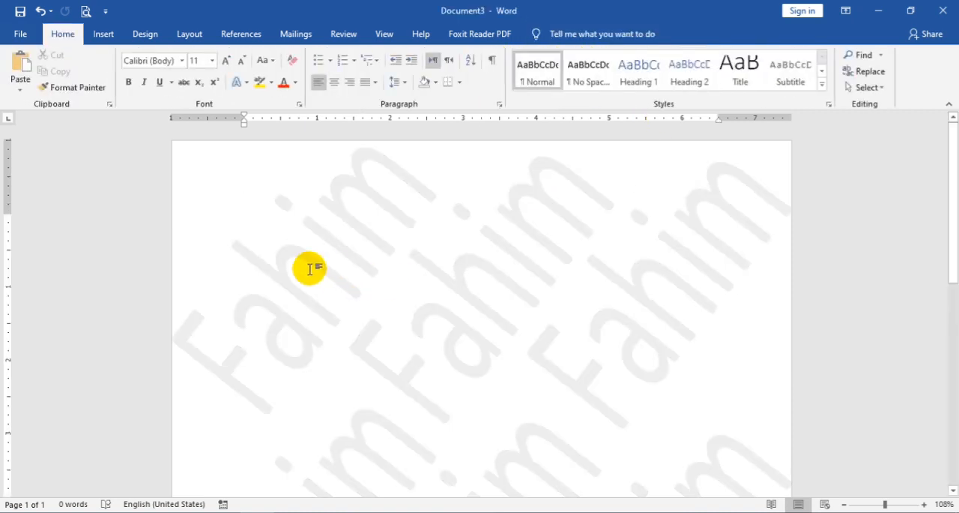
Step: Insert sample text with =rand(9) to check the tiled watermarks behind the paragraphs
type("=rand(")
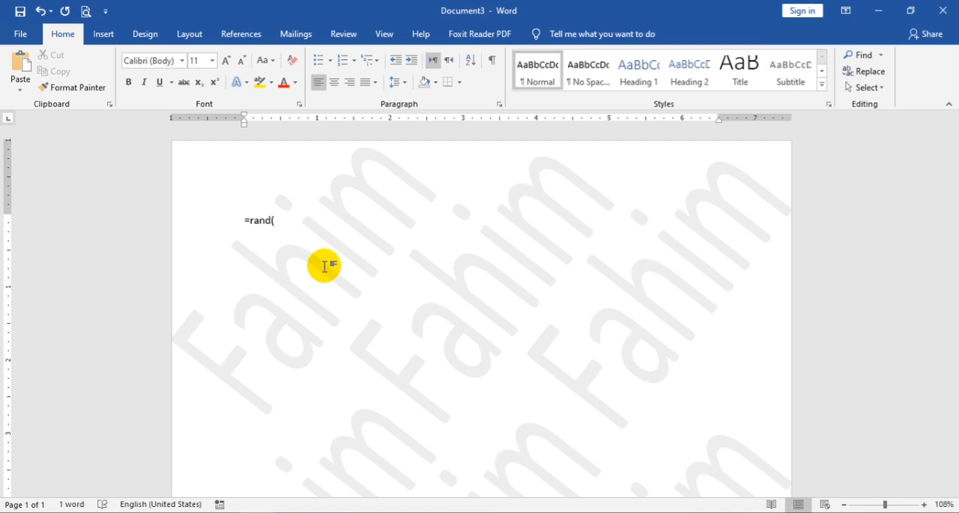
type("9)")
key("Return")
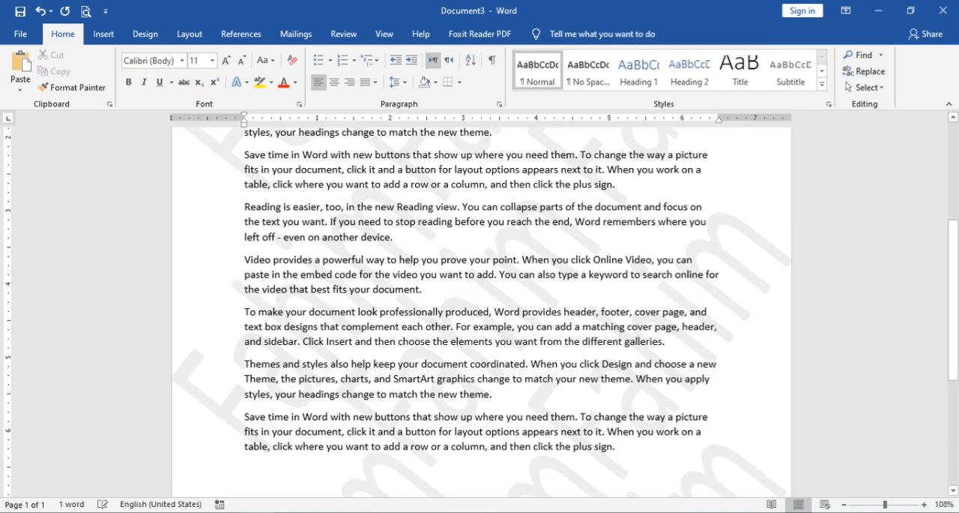
scroll(473, 266, "up", 5)
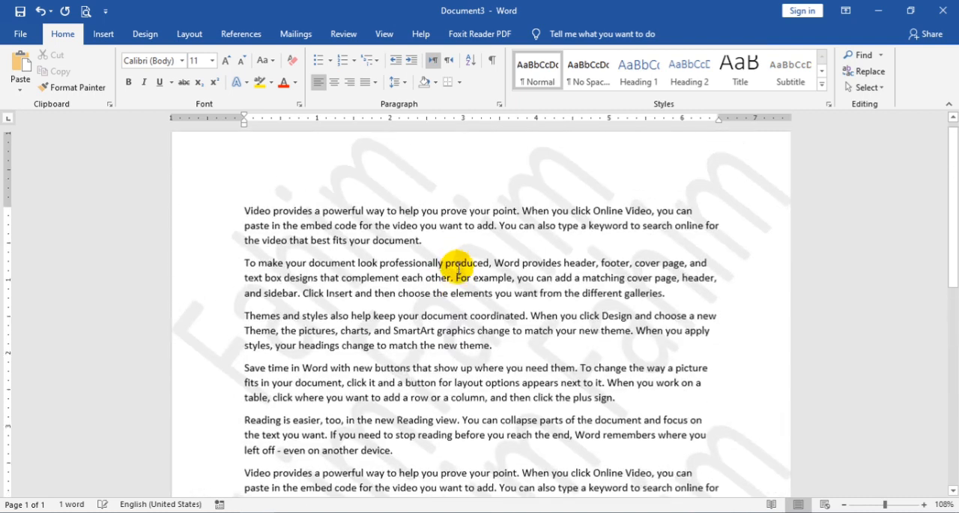
scroll(668, 352, "down", 8)
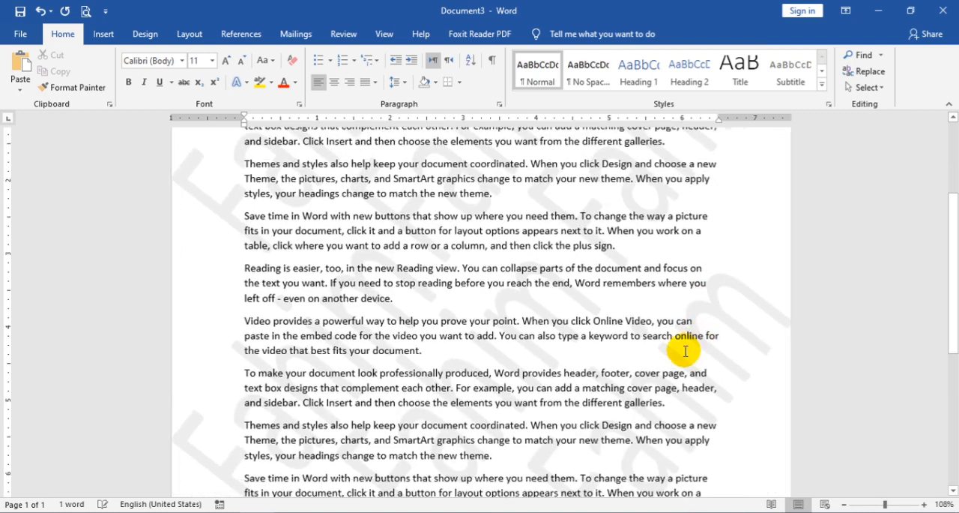
scroll(649, 365, "down", 3)
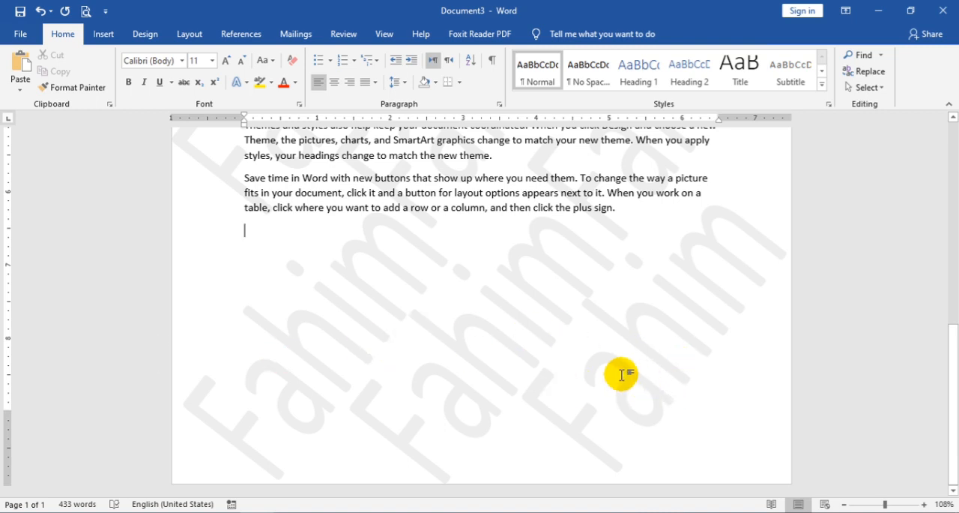
scroll(501, 315, "up", 9)
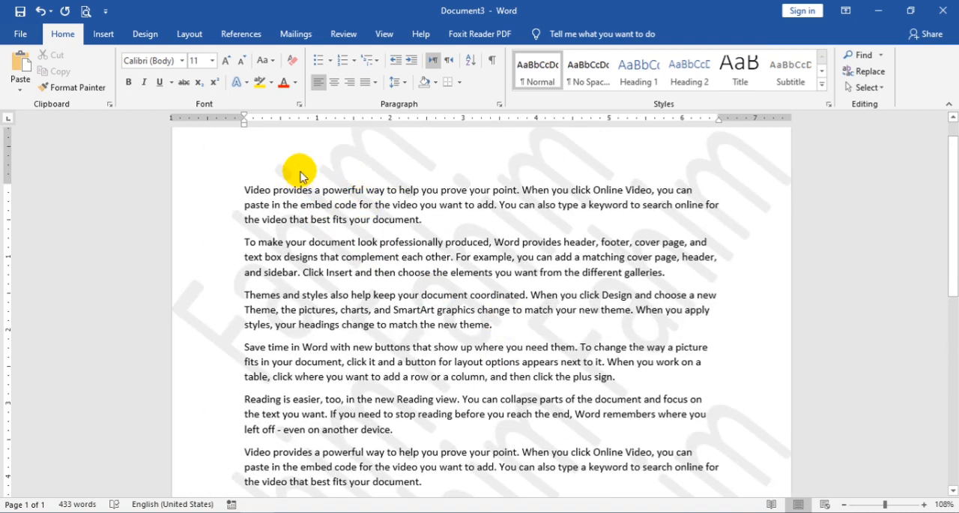
scroll(368, 217, "up", 1)
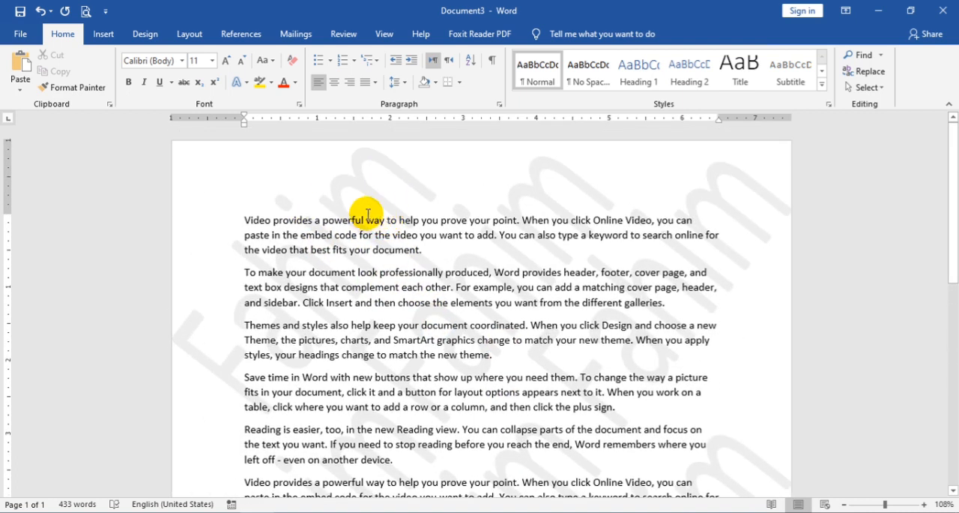